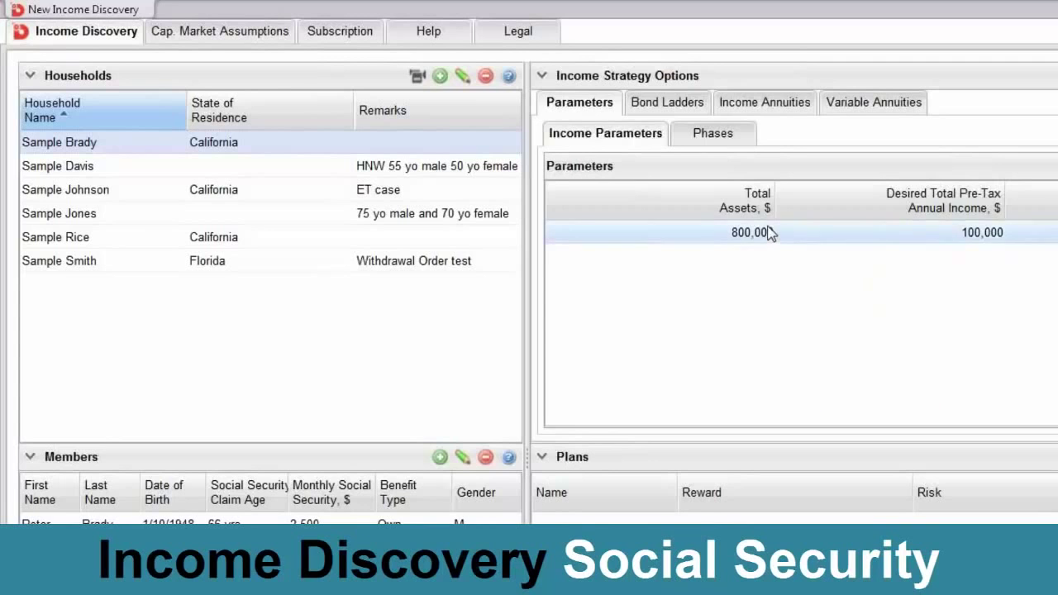
# Open the selected household's income parameter set, read the field descriptions for planning horizon and desired income, and close it without changes.
pyautogui.moveTo(767, 229)
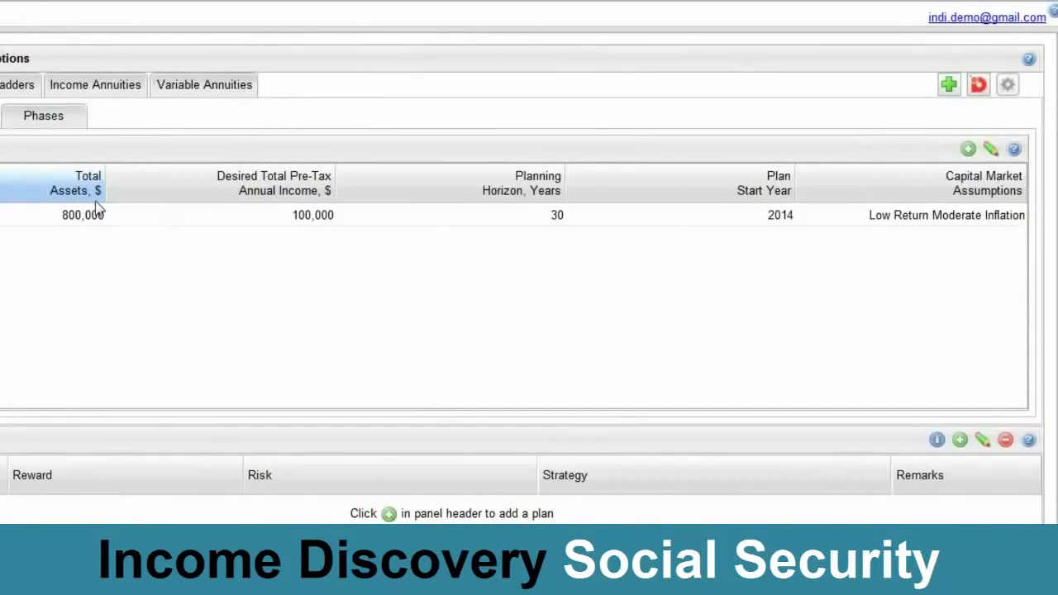
pyautogui.moveTo(99, 207)
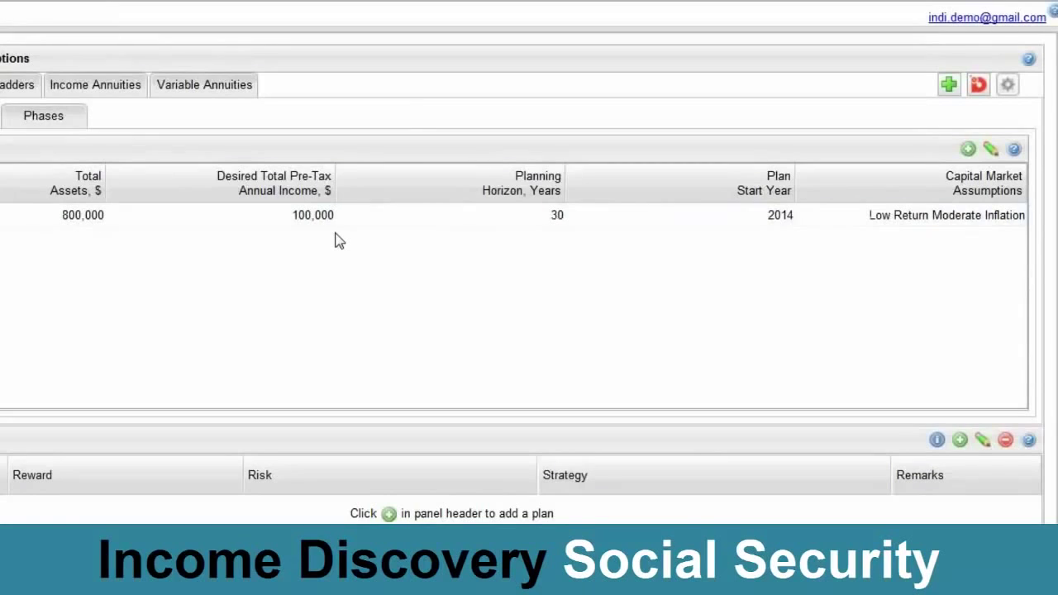
pyautogui.moveTo(328, 213)
pyautogui.click(558, 222)
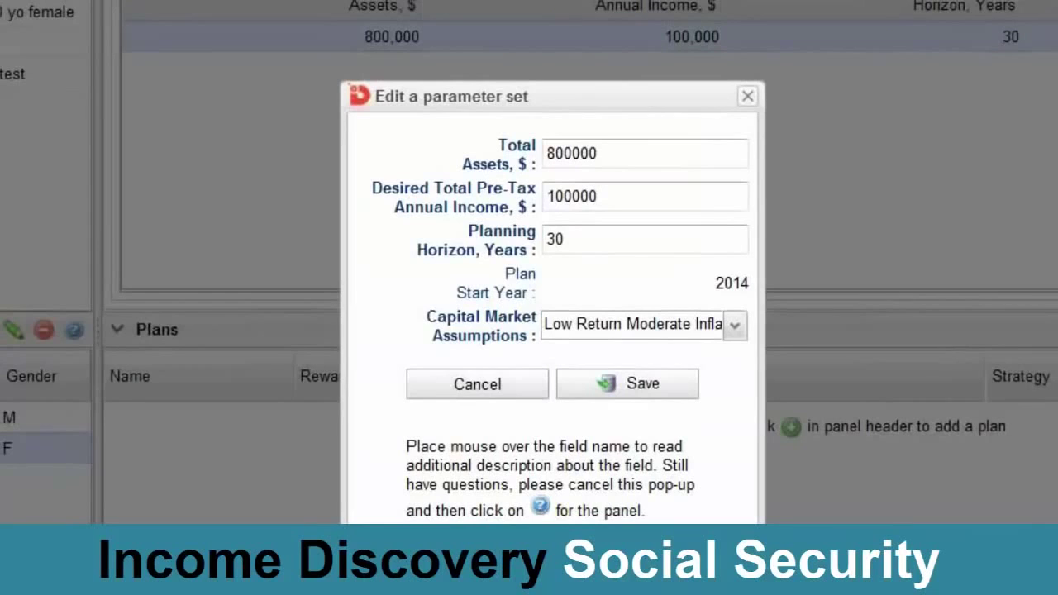
pyautogui.moveTo(515, 246)
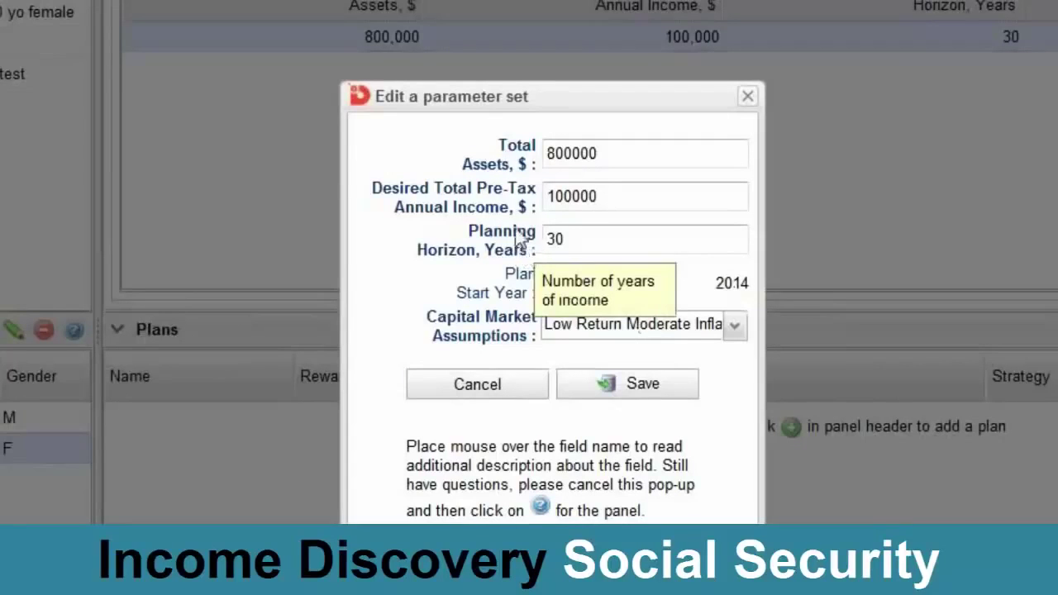
pyautogui.moveTo(512, 208)
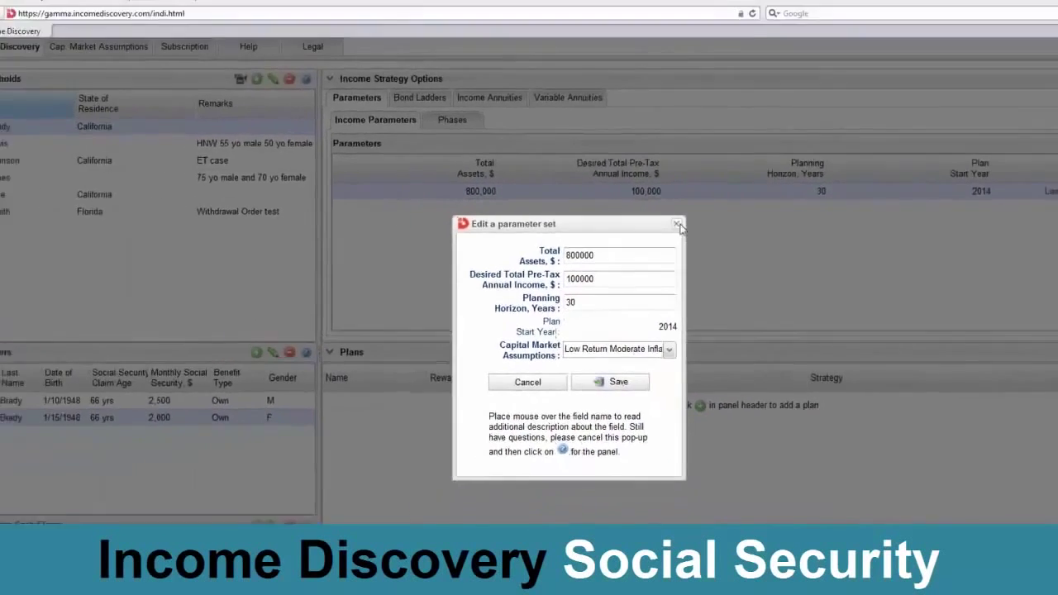
pyautogui.click(677, 225)
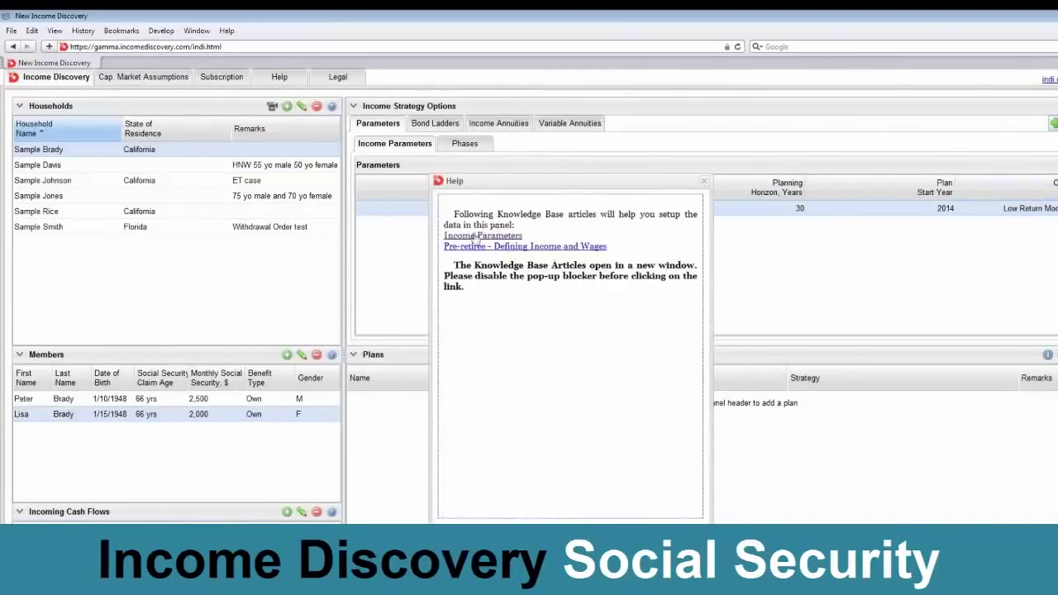
# Open the knowledge base article on Income Parameters from the Product Guide - How To Do section.
pyautogui.click(484, 238)
pyautogui.hotkey('alt', 'Tab')
pyautogui.hotkey('alt', 'Tab')
pyautogui.hotkey('alt', 'Tab')
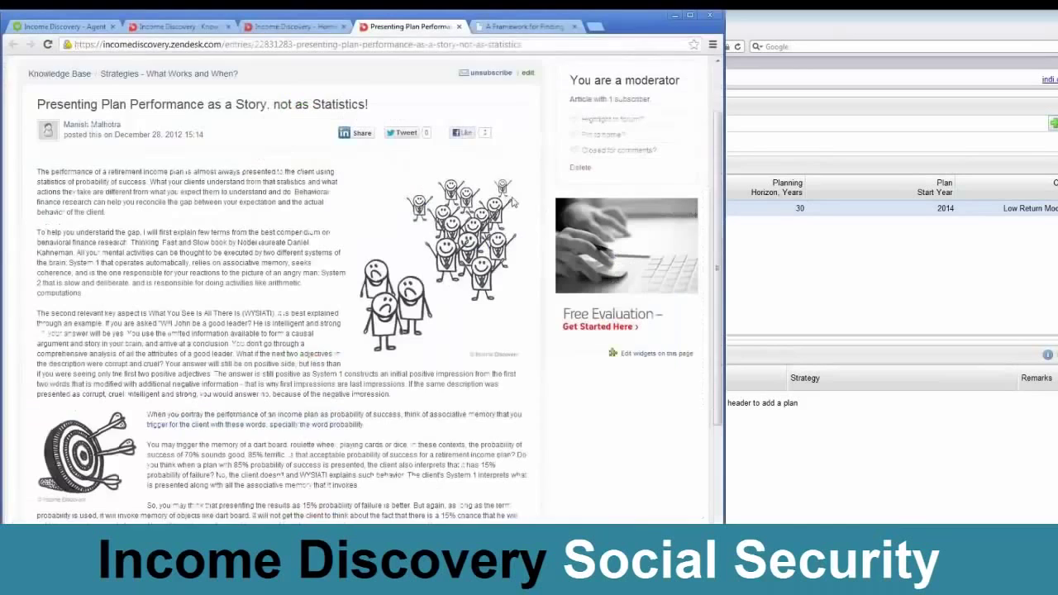
pyautogui.click(59, 73)
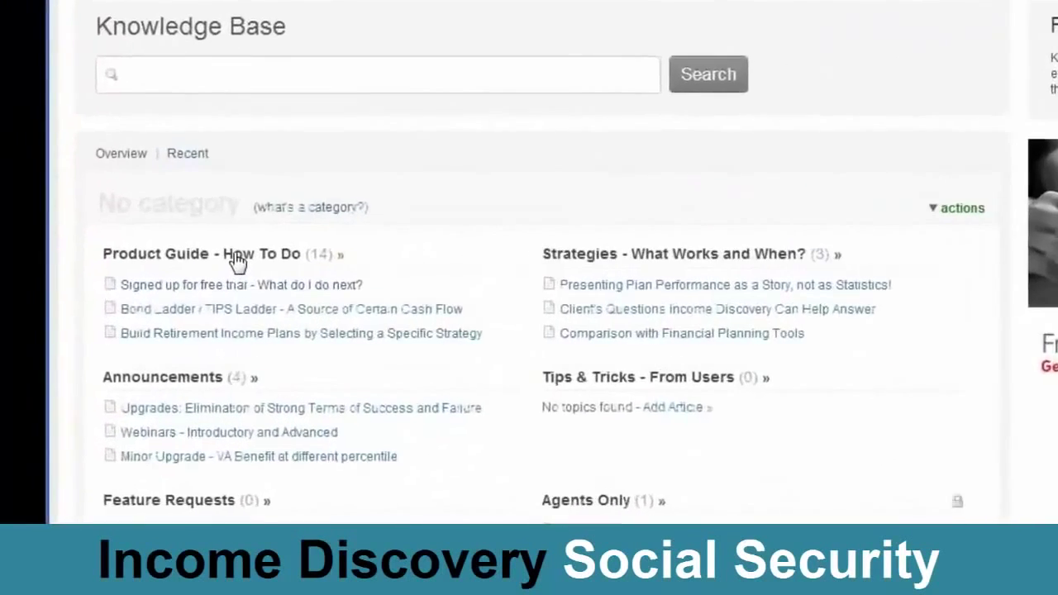
pyautogui.click(237, 256)
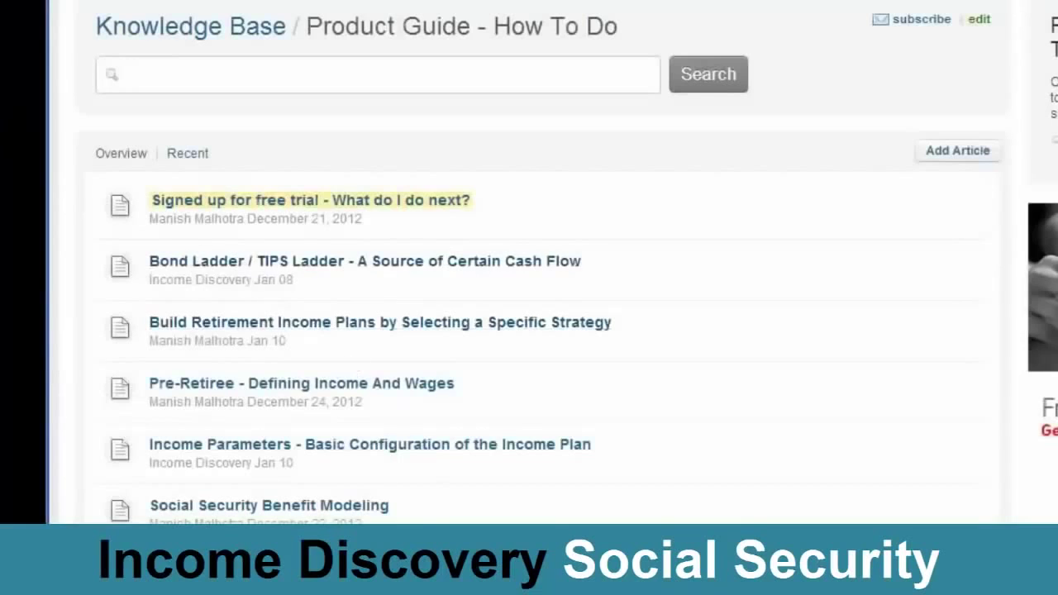
pyautogui.click(374, 451)
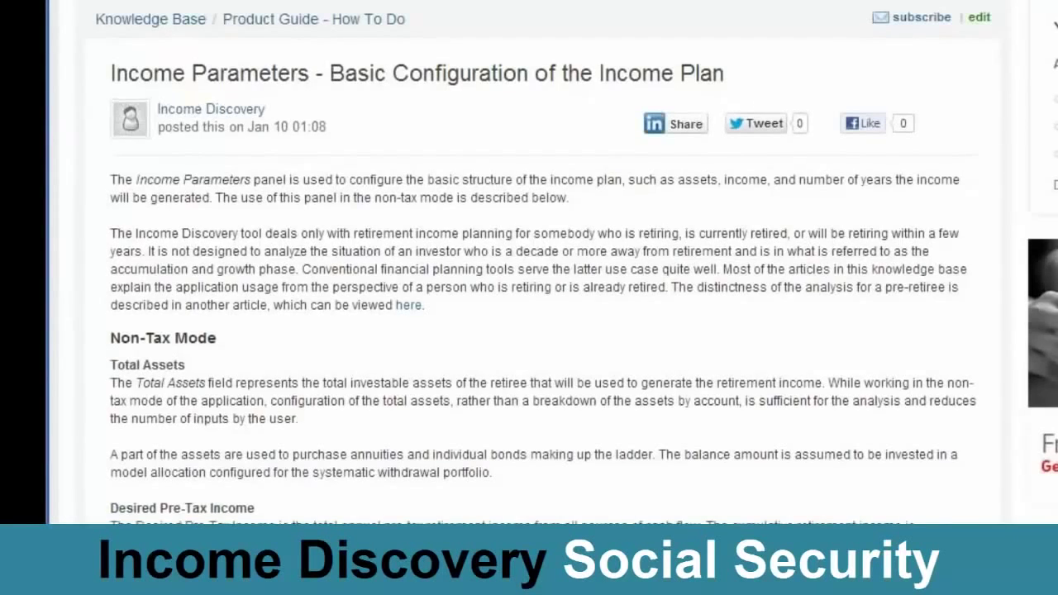
# Examine the 90th percentile lifespans for men and women in the article's Planning Horizon tables.
pyautogui.scroll(-15, 363, 337)
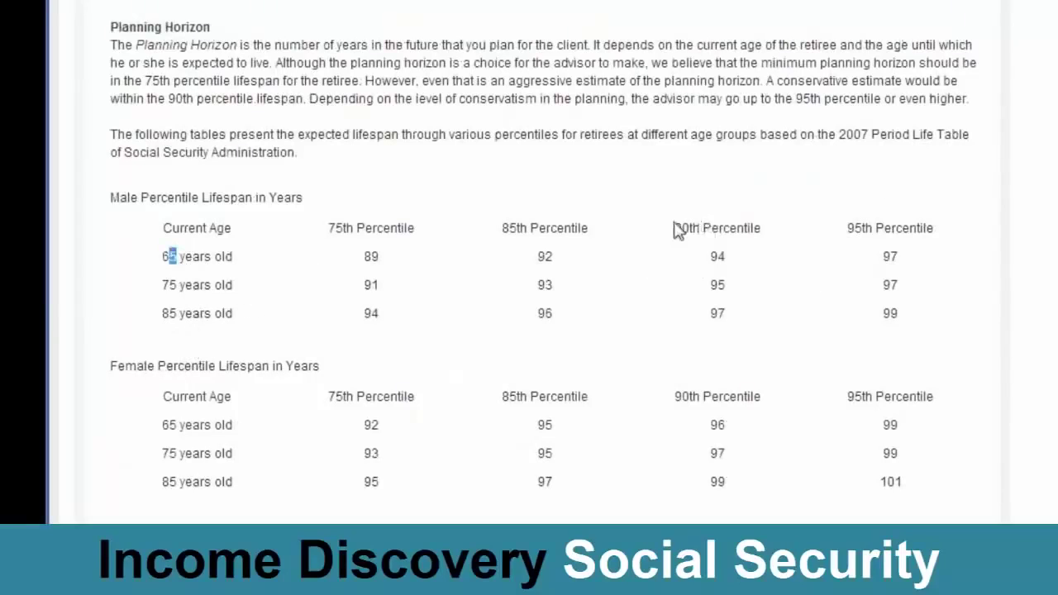
pyautogui.moveTo(672, 228); pyautogui.dragTo(747, 222)
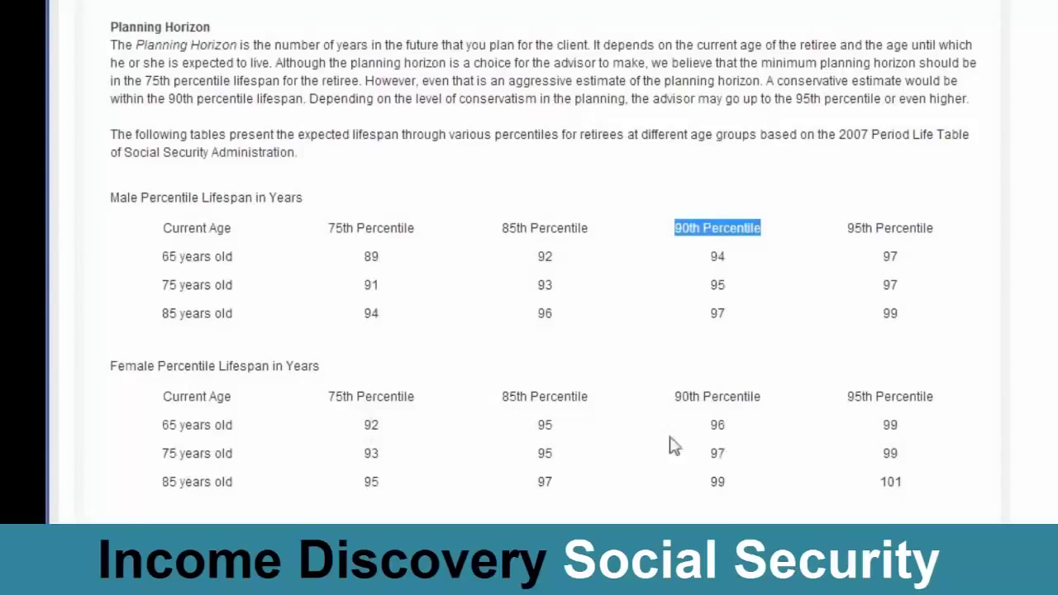
pyautogui.moveTo(673, 398); pyautogui.dragTo(761, 398)
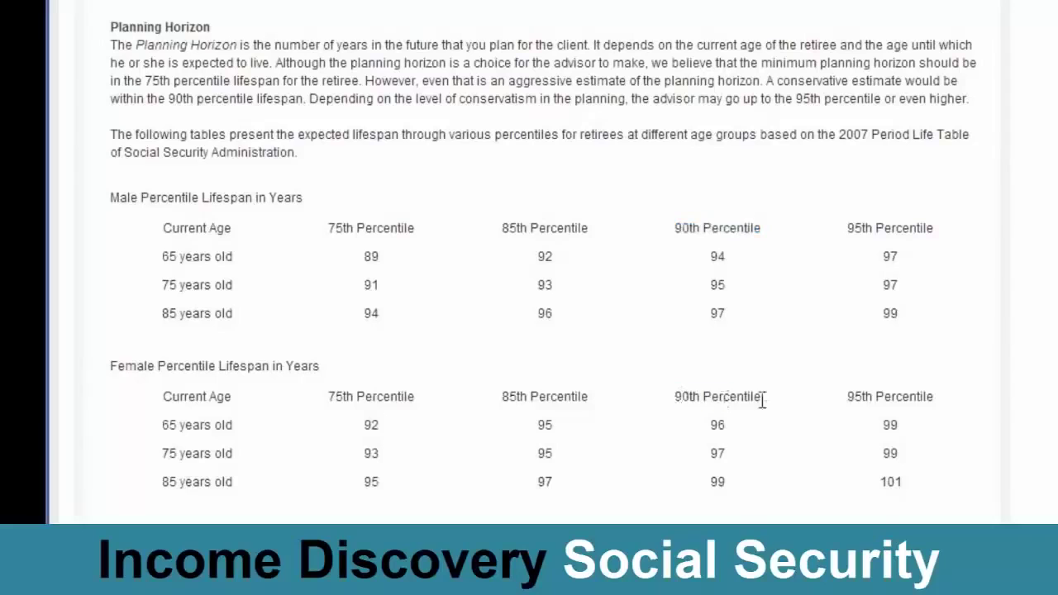
pyautogui.click(717, 425)
# Look over the knowledge base home page, then return to the Income Discovery application and close its help window.
pyautogui.scroll(1, 903, 482)
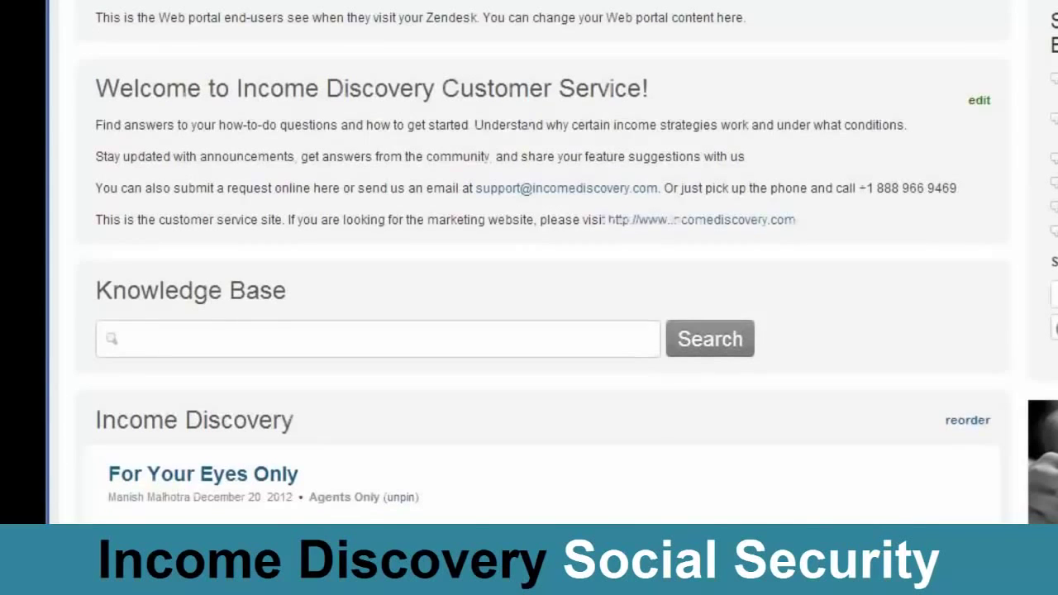
pyautogui.scroll(-4, 620, 331)
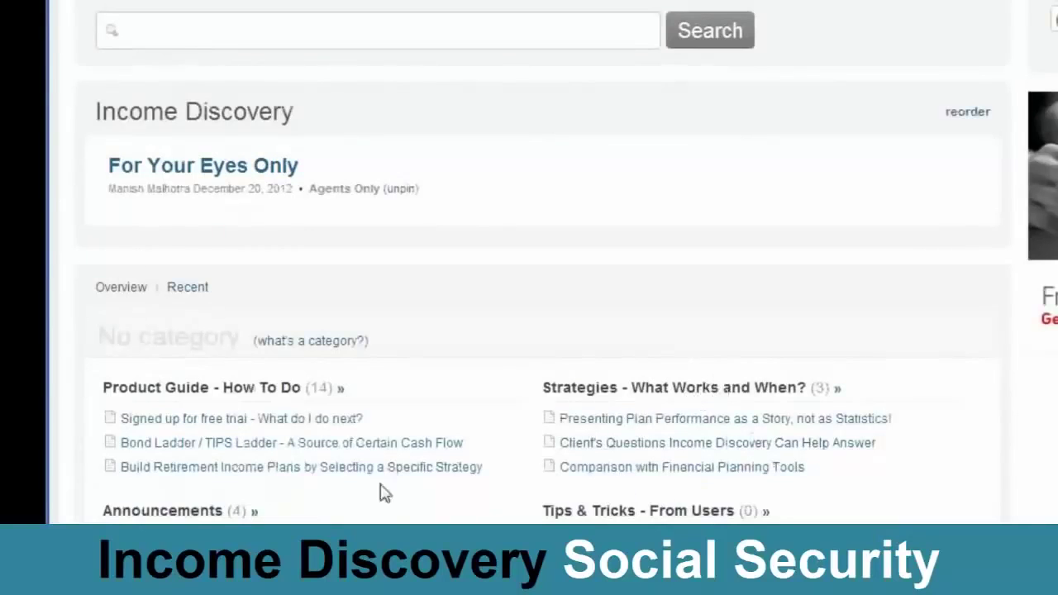
pyautogui.scroll(4, 703, 224)
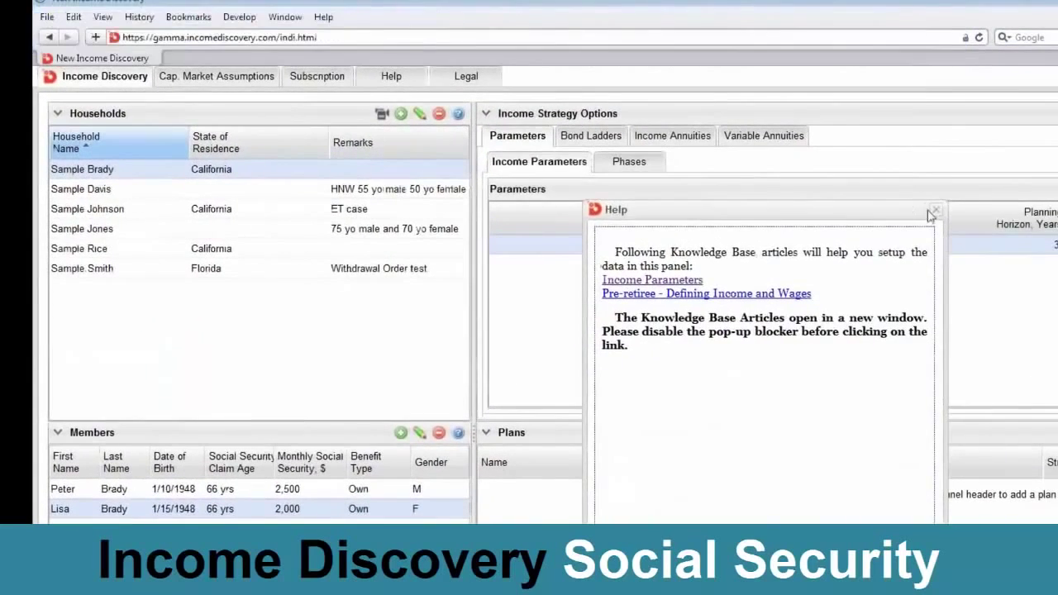
pyautogui.click(934, 212)
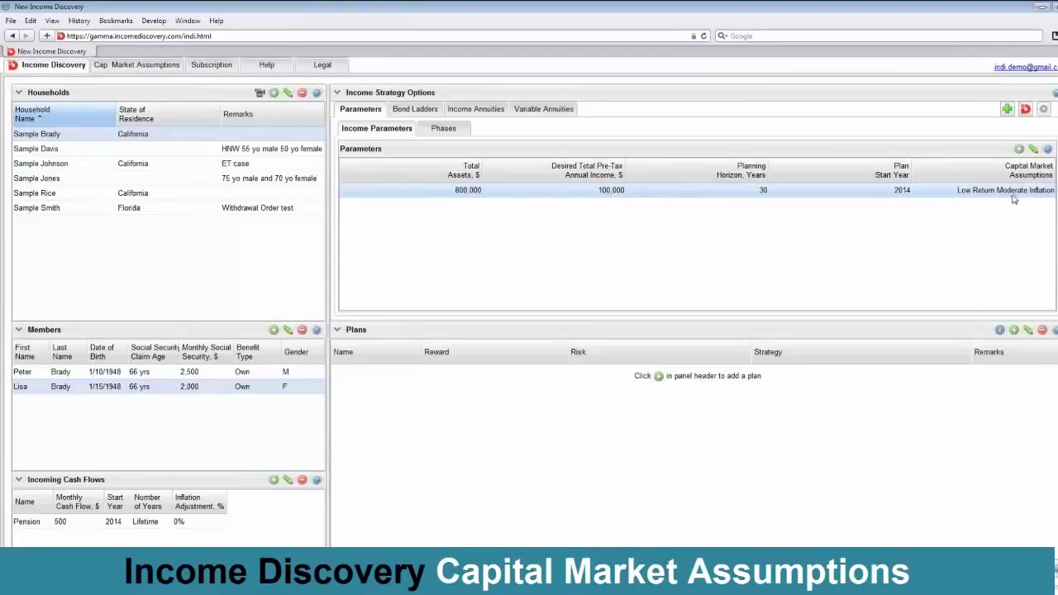
# Edit the income parameters row in place, choosing Low Return Moderate Inflation as the capital market assumptions.
pyautogui.doubleClick(1013, 198)
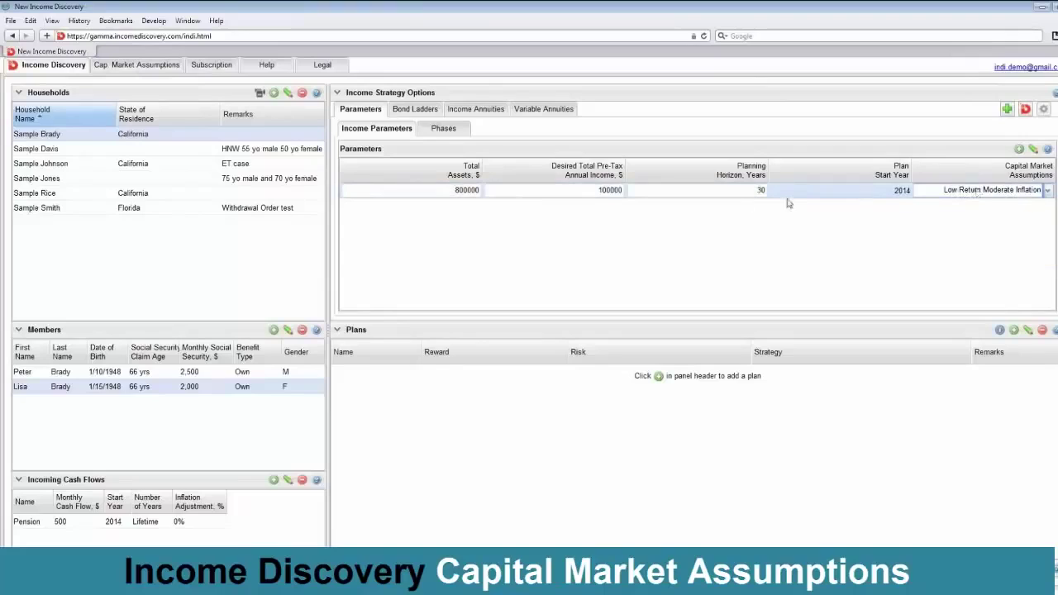
pyautogui.click(572, 190)
pyautogui.click(727, 189)
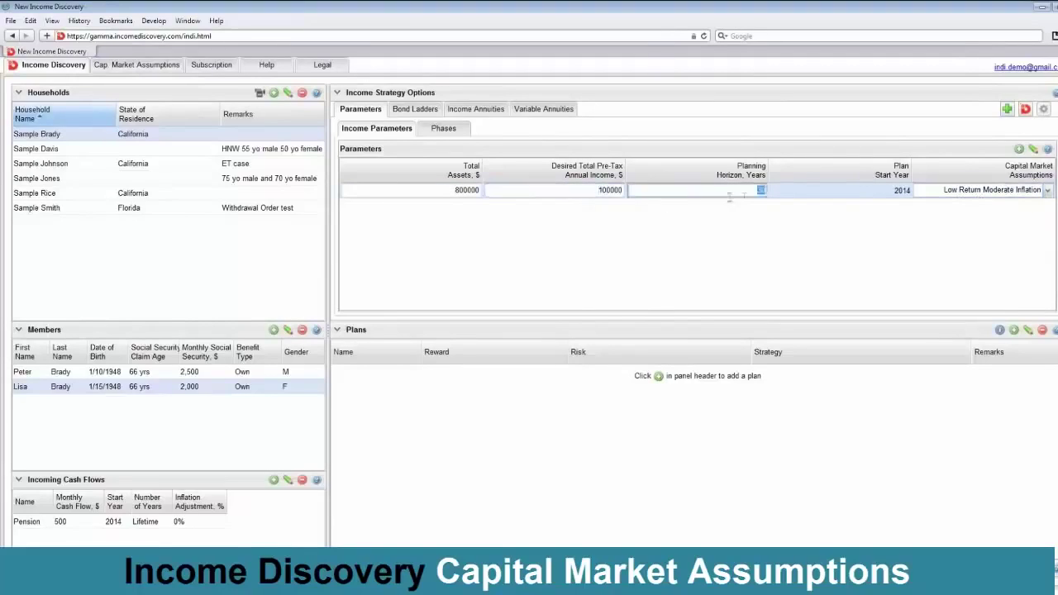
pyautogui.hotkey('shift', 'Tab')
pyautogui.hotkey('shift', 'Tab')
pyautogui.press('Tab')
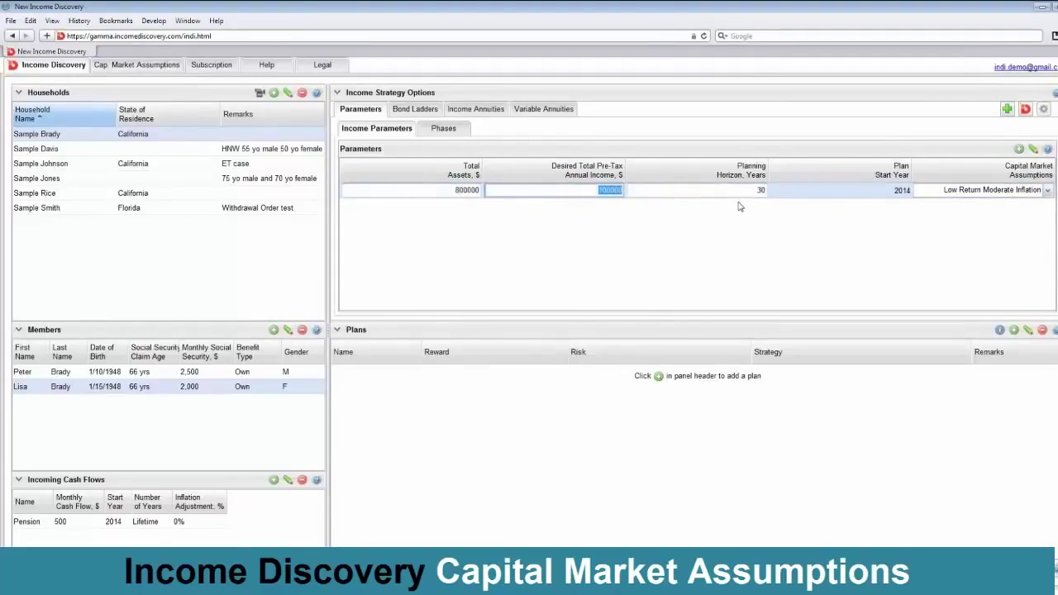
pyautogui.press('Tab')
pyautogui.click(736, 218)
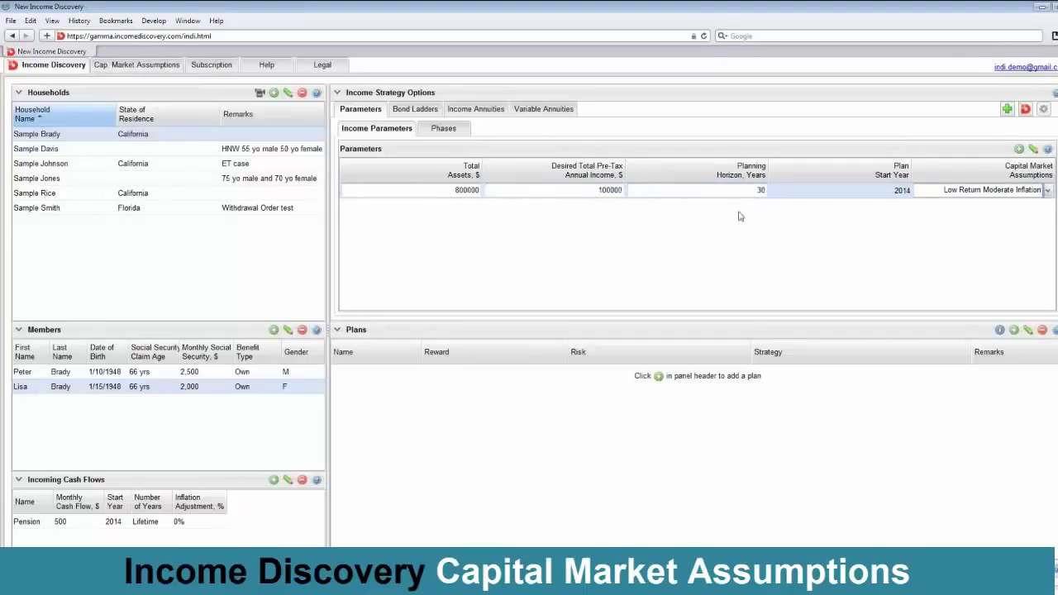
pyautogui.click(1047, 193)
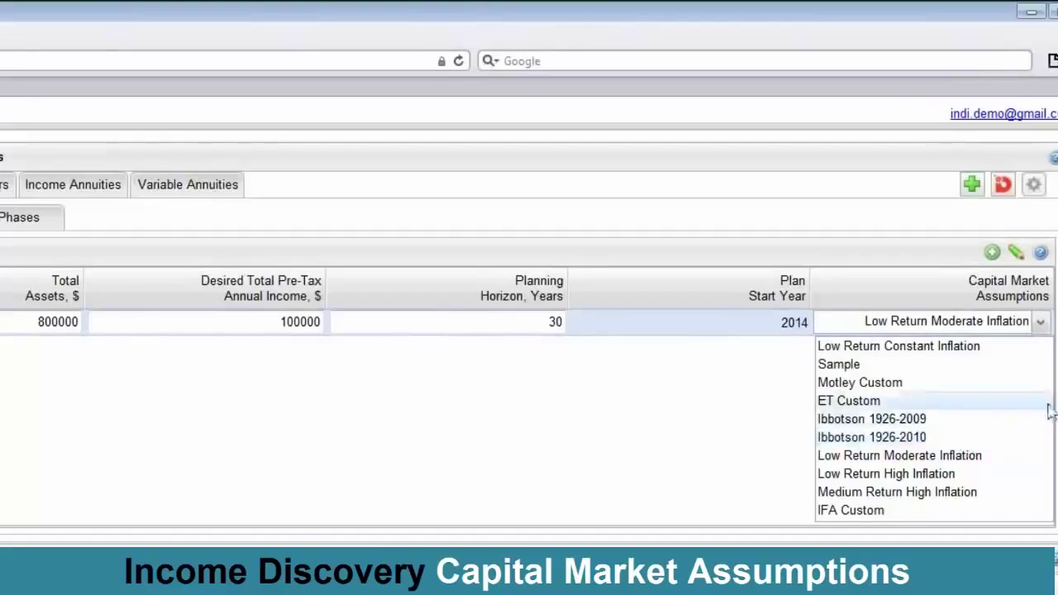
pyautogui.click(1007, 459)
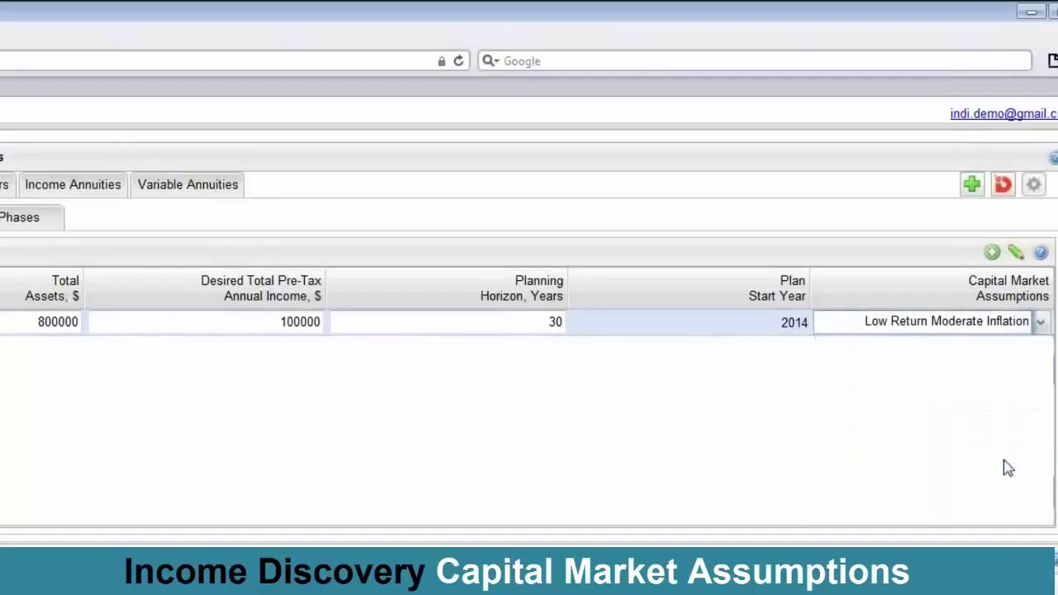
pyautogui.click(1033, 444)
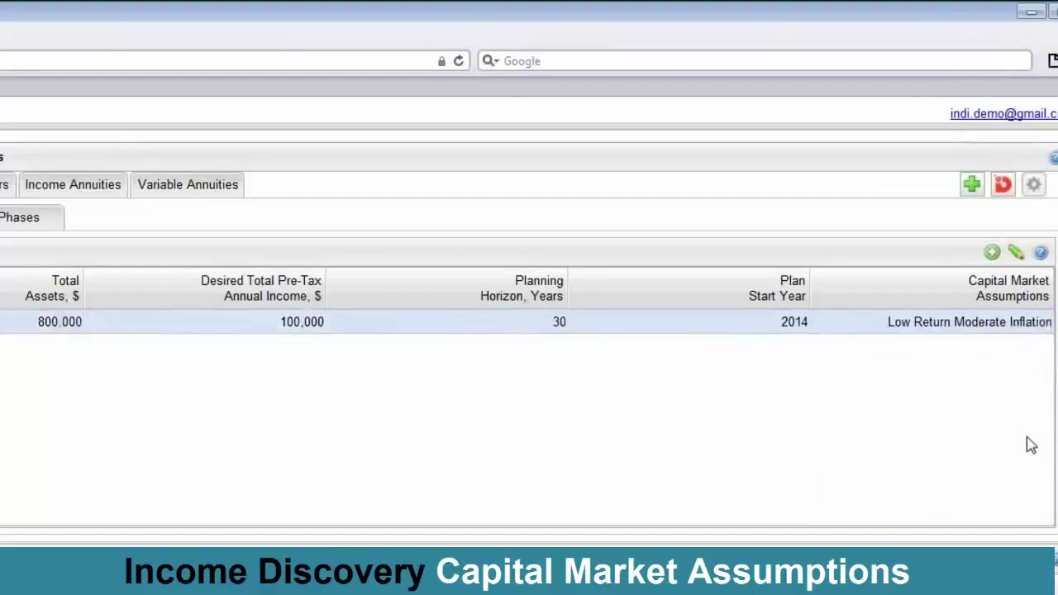
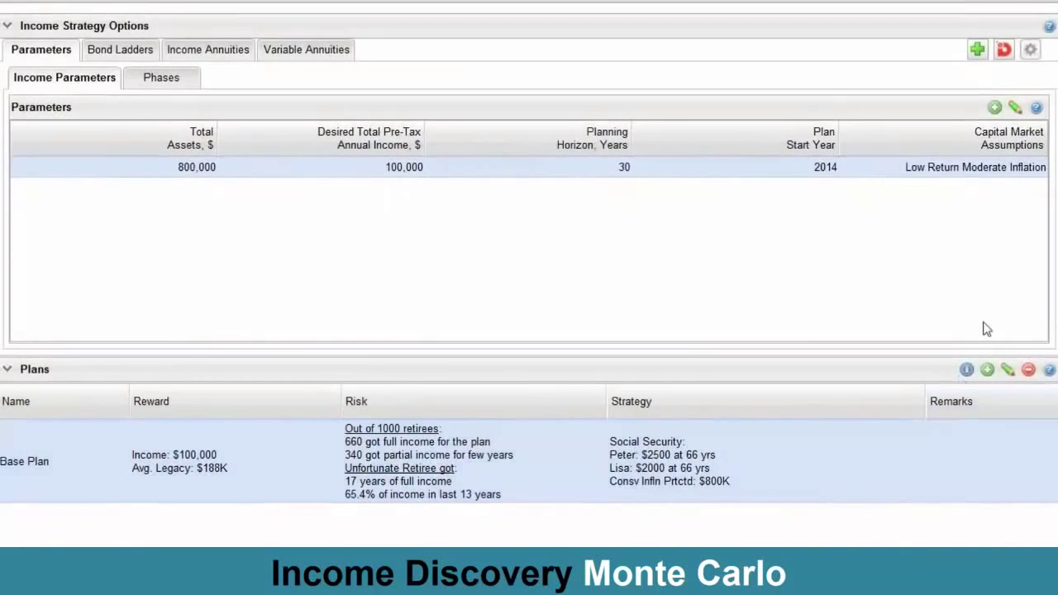
# Start a new plan for the household and name it Smart Plan.
pyautogui.click(988, 371)
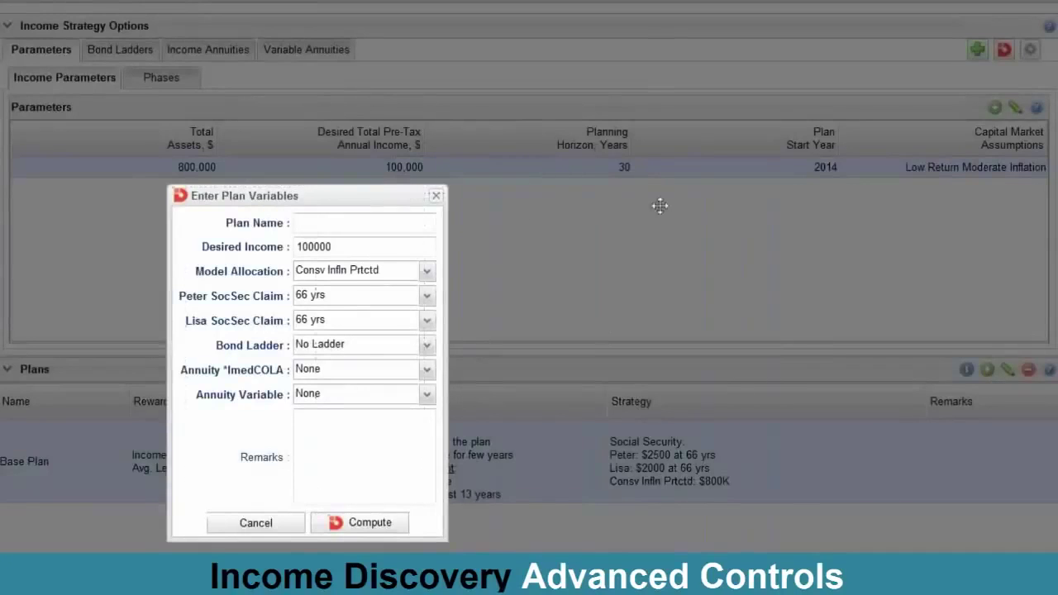
pyautogui.moveTo(659, 206); pyautogui.dragTo(659, 208)
pyautogui.click(661, 234)
pyautogui.write('Smart Plan')
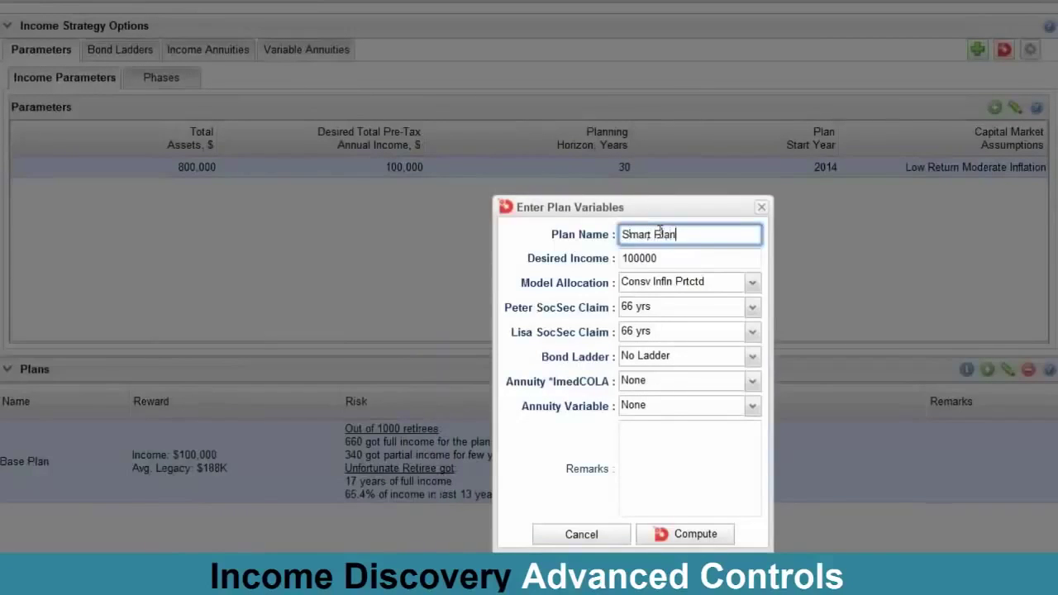
# Set the Social Security claim age of both household members to 70 yrs.
pyautogui.click(676, 308)
pyautogui.scroll(-1, 755, 480)
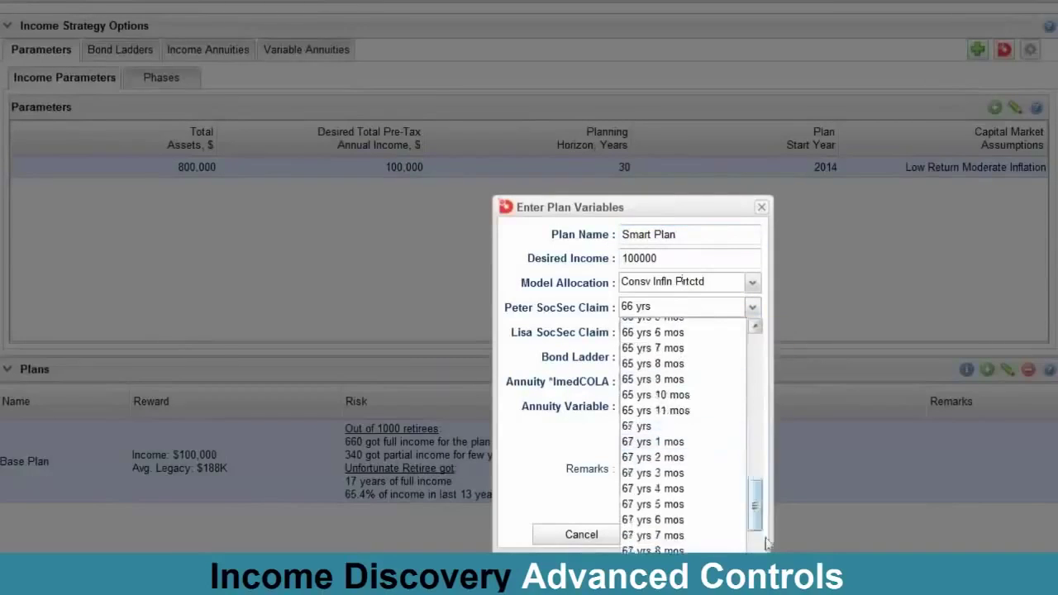
pyautogui.click(653, 444)
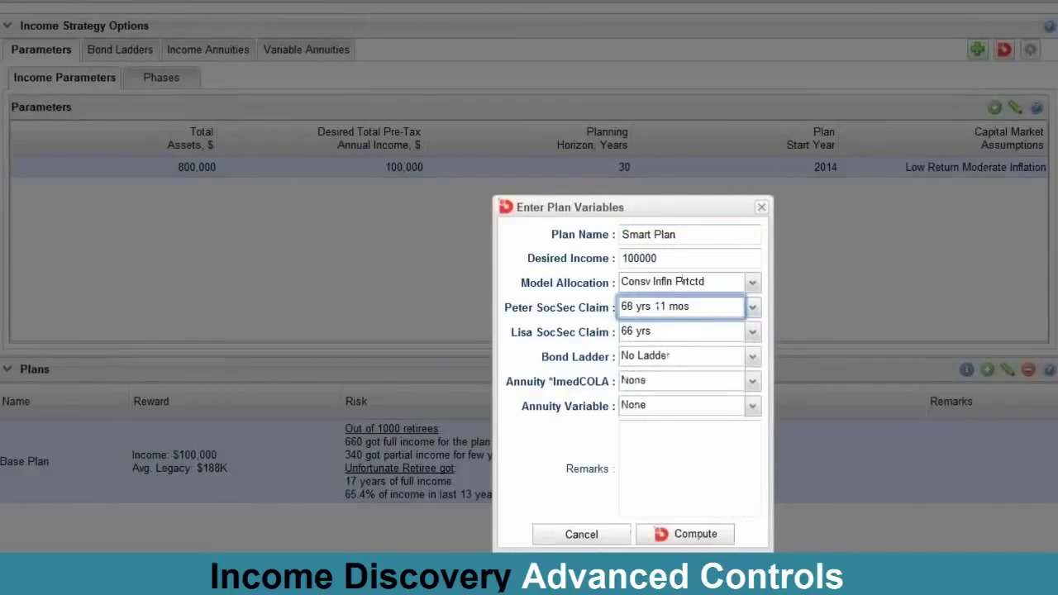
pyautogui.press('Down')
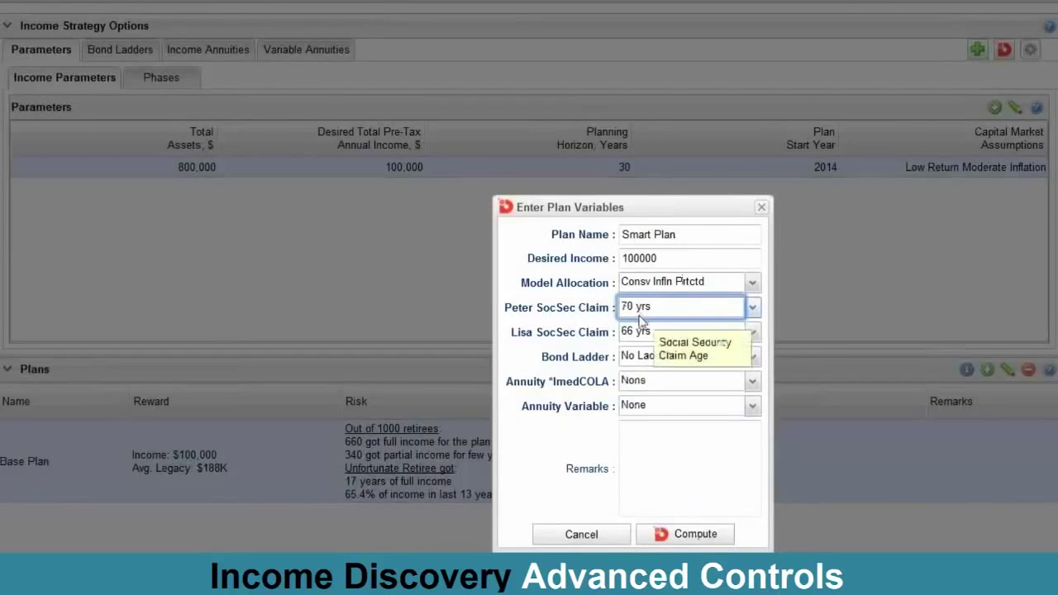
pyautogui.press('7')
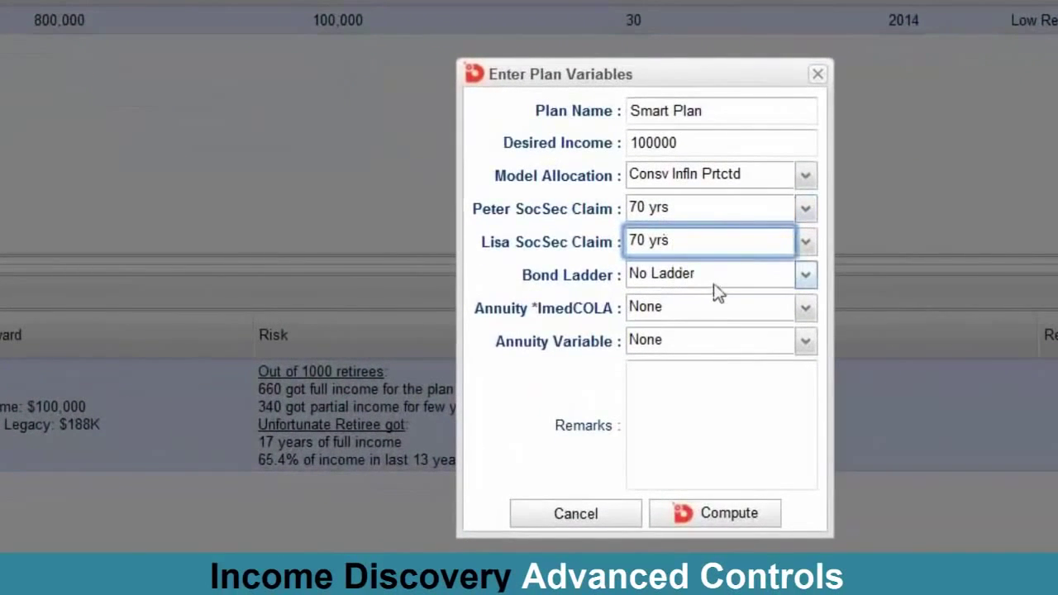
# Set the plan's bond ladder to Fill-in For SocSec and its *ImedCOLA annuity to 10% of total assets.
pyautogui.click(724, 279)
pyautogui.click(782, 327)
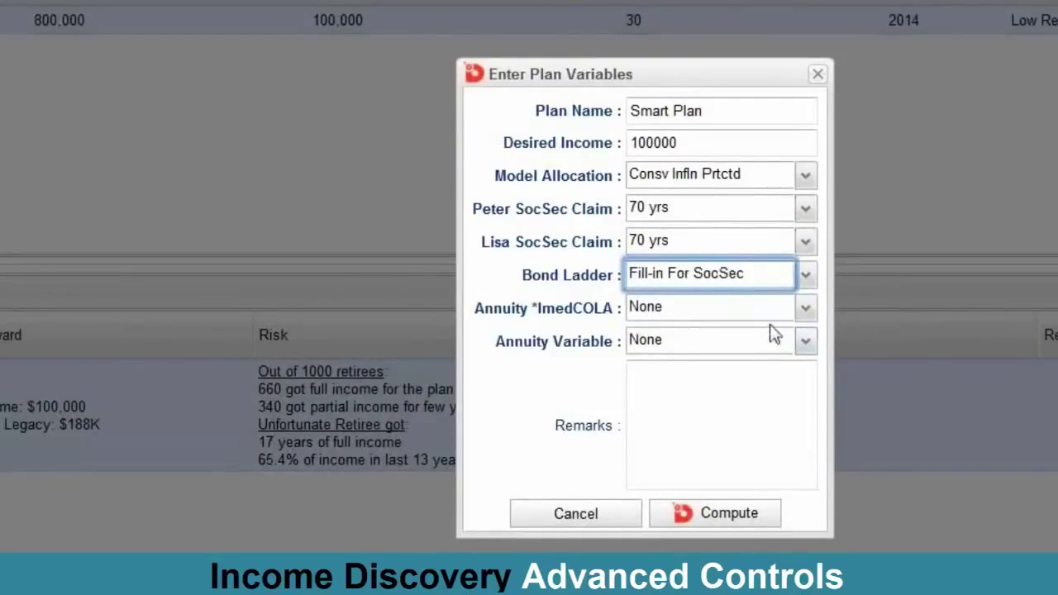
pyautogui.moveTo(774, 333)
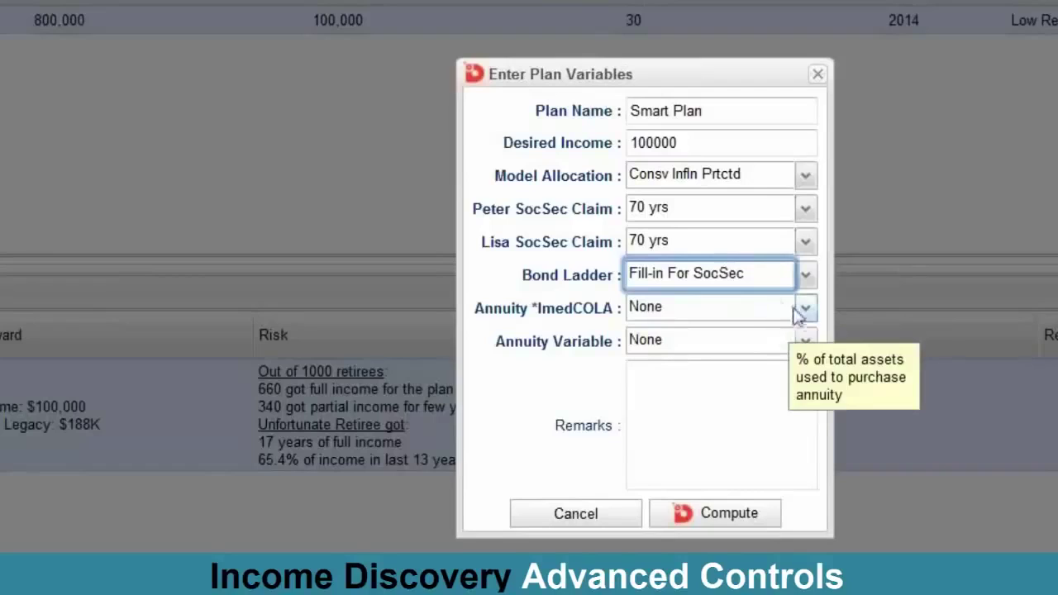
pyautogui.click(806, 314)
pyautogui.click(804, 314)
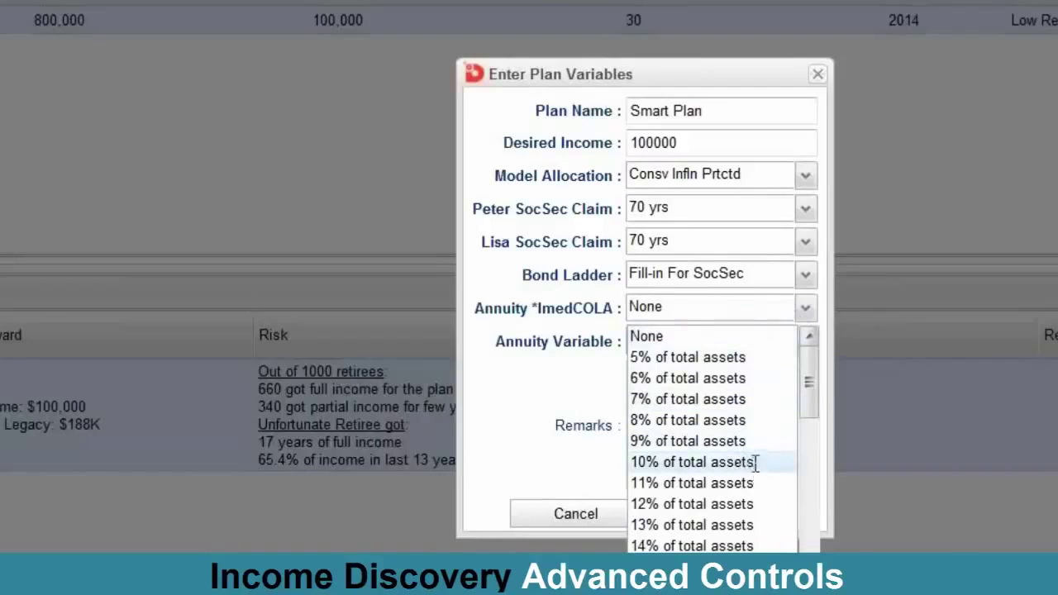
pyautogui.click(753, 466)
# Set the variable annuity to 10% of total assets and compute the Smart Plan.
pyautogui.click(806, 346)
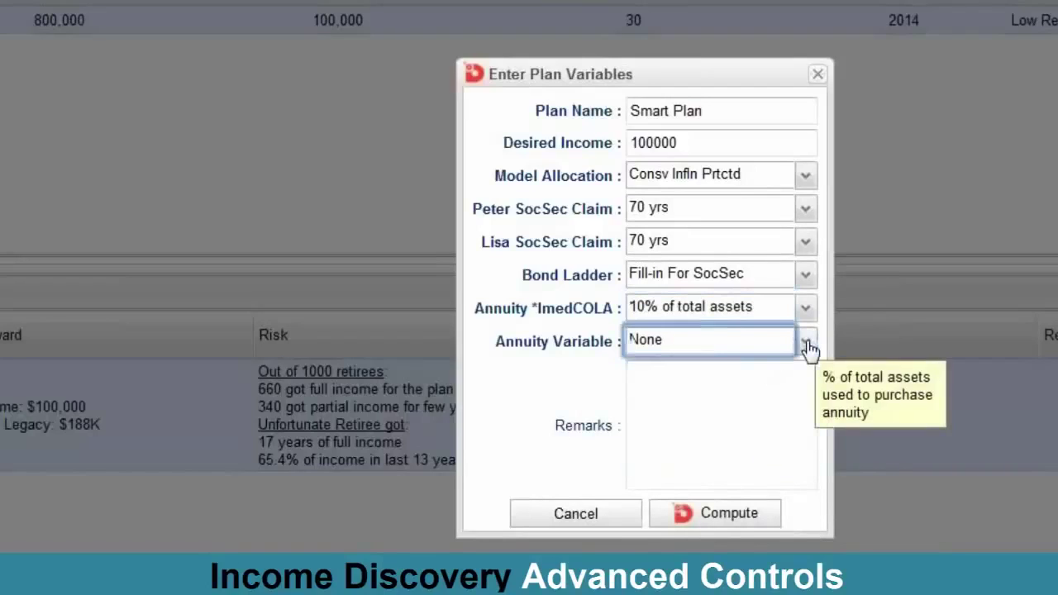
pyautogui.click(806, 344)
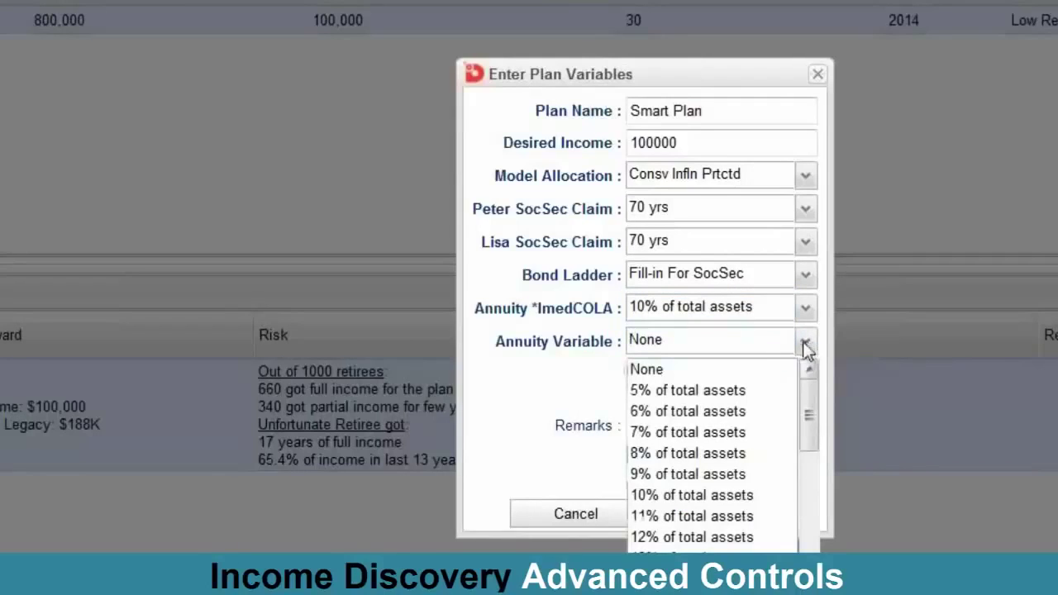
pyautogui.click(776, 496)
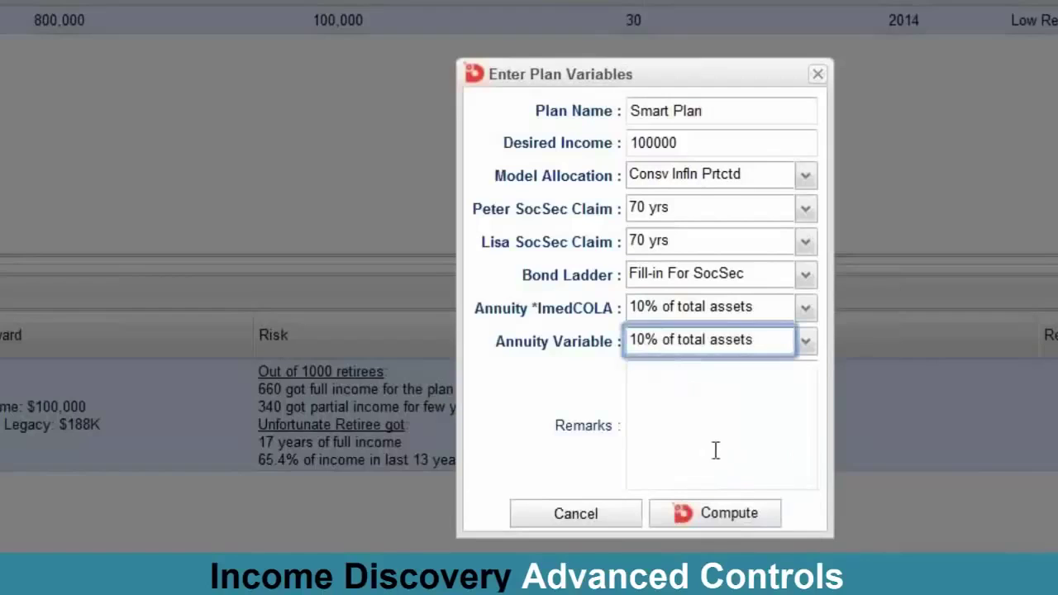
pyautogui.click(718, 514)
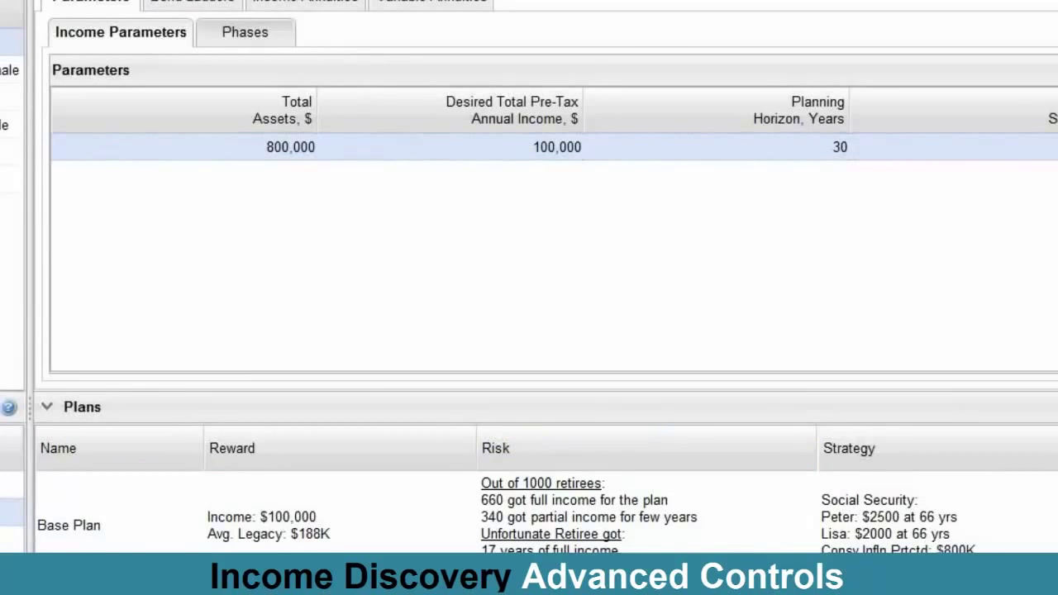
# Compare the reward, risk and strategy of the Smart Plan with those of the Base Plan.
pyautogui.scroll(-5, 545, 273)
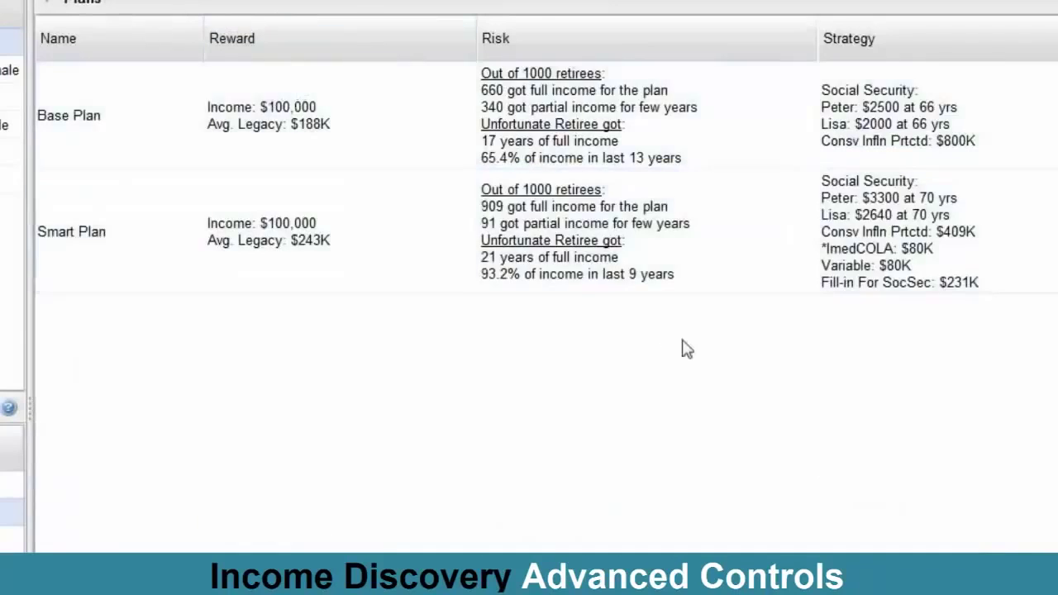
pyautogui.moveTo(687, 208)
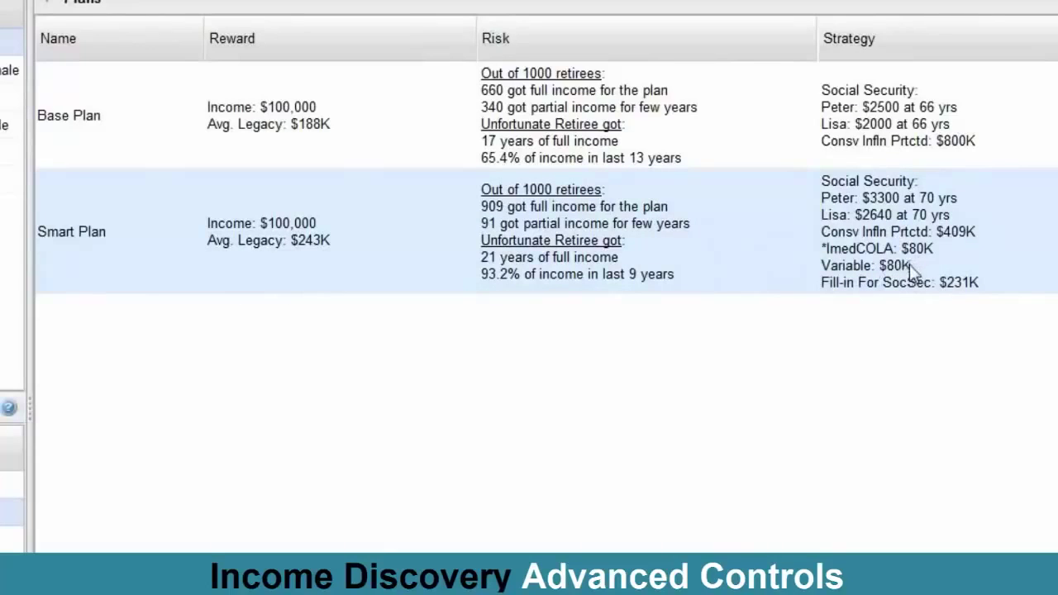
pyautogui.moveTo(716, 272)
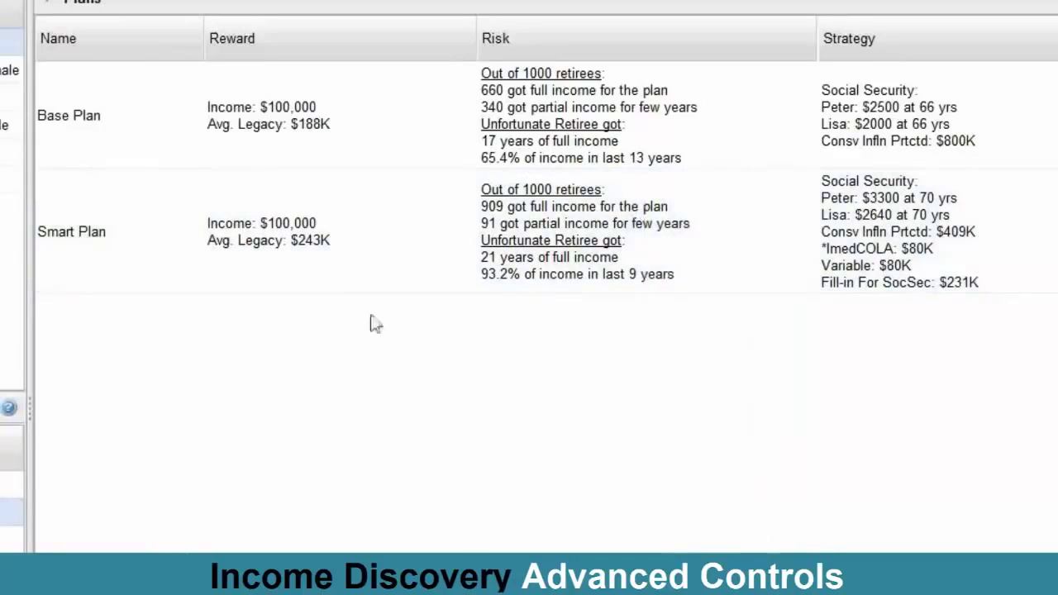
pyautogui.moveTo(320, 295)
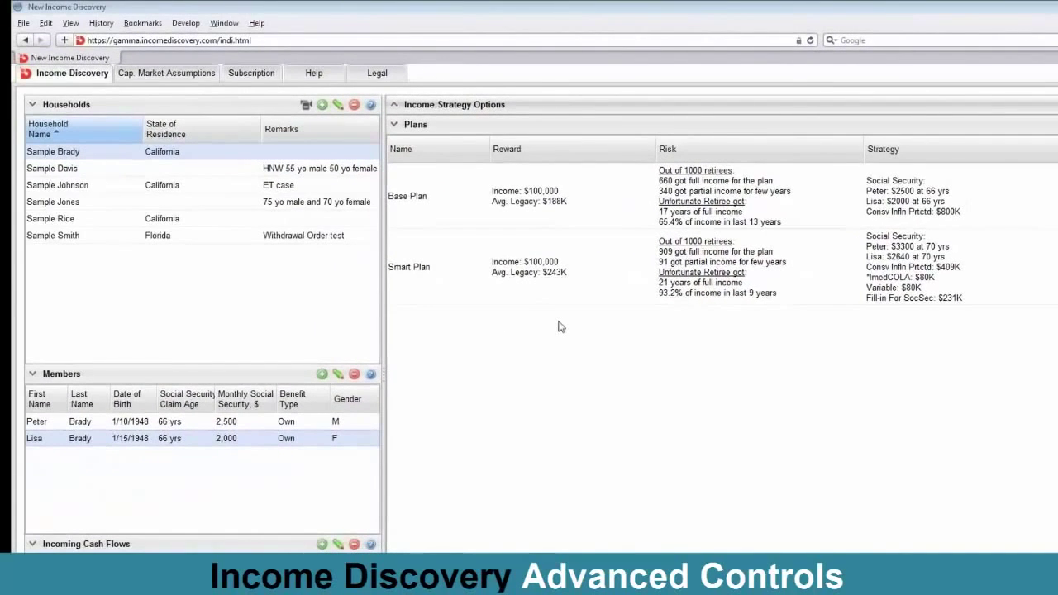
# Switch to the Chrome browser, view the Our Research page of the Income Discovery website, and return to the planning application.
pyautogui.hotkey('alt', 'Tab')
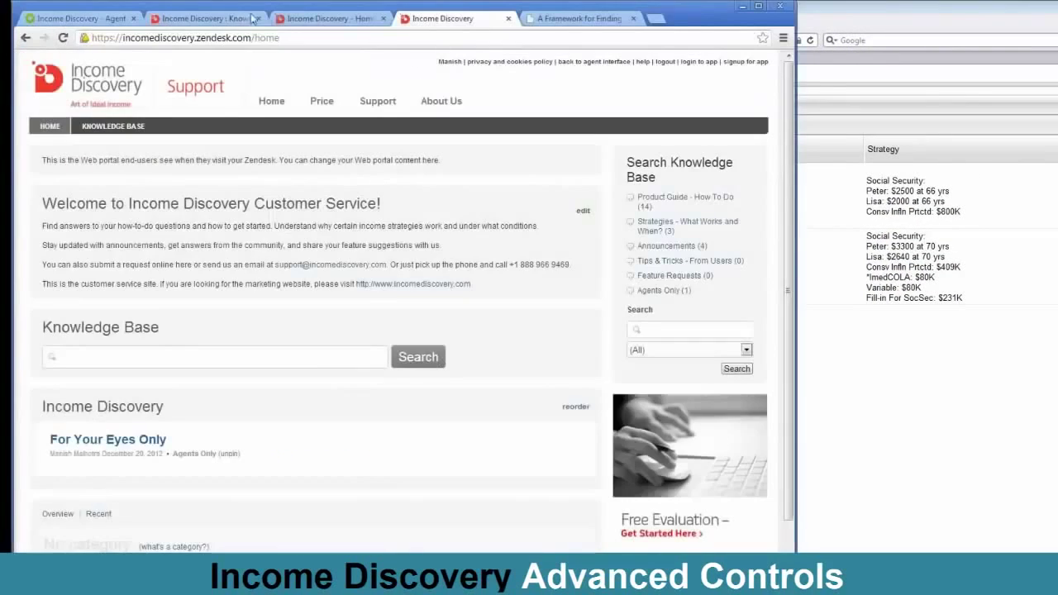
pyautogui.click(329, 20)
pyautogui.click(586, 472)
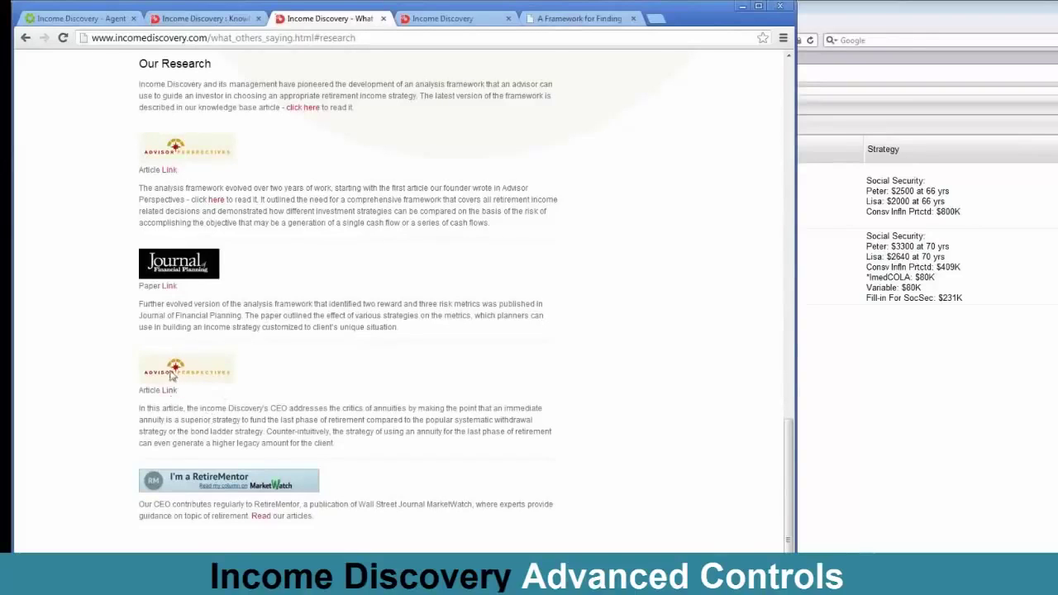
pyautogui.click(741, 6)
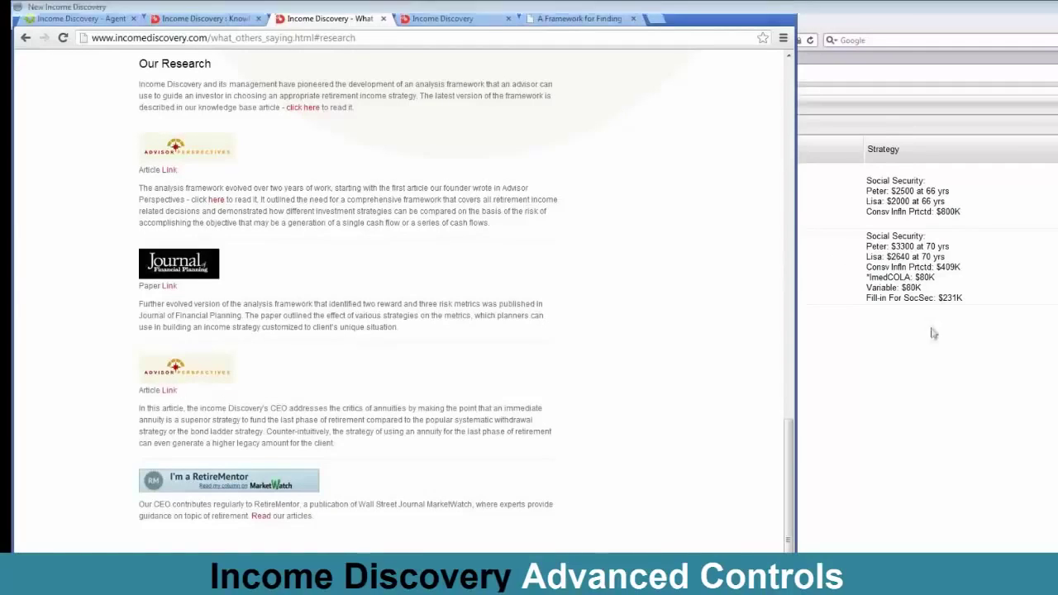
# Start a new plan based on the Smart Plan's variables and name it More Income.
pyautogui.moveTo(551, 284)
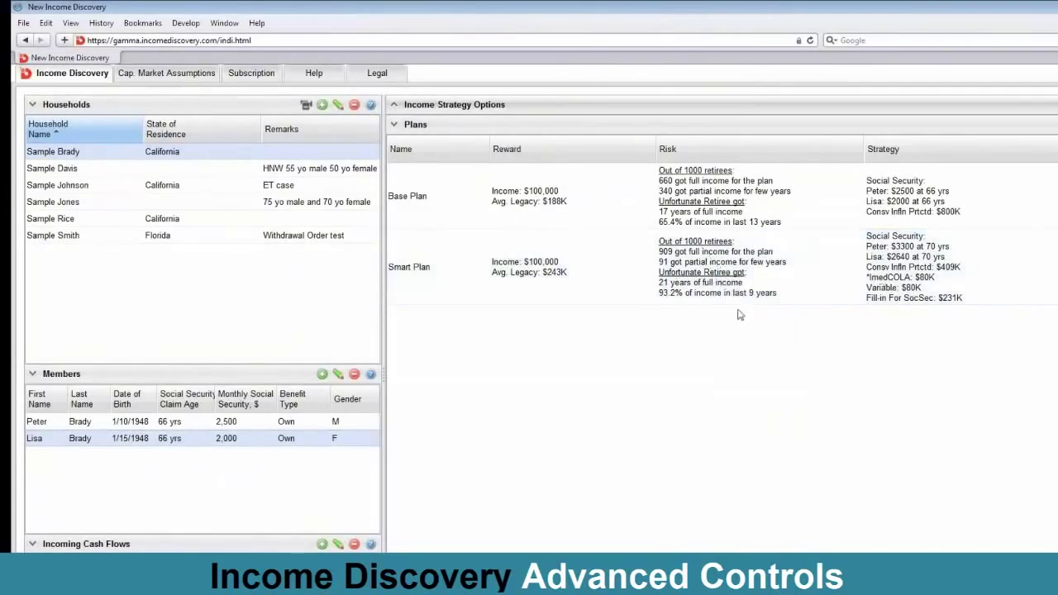
pyautogui.moveTo(668, 297)
pyautogui.moveTo(698, 309)
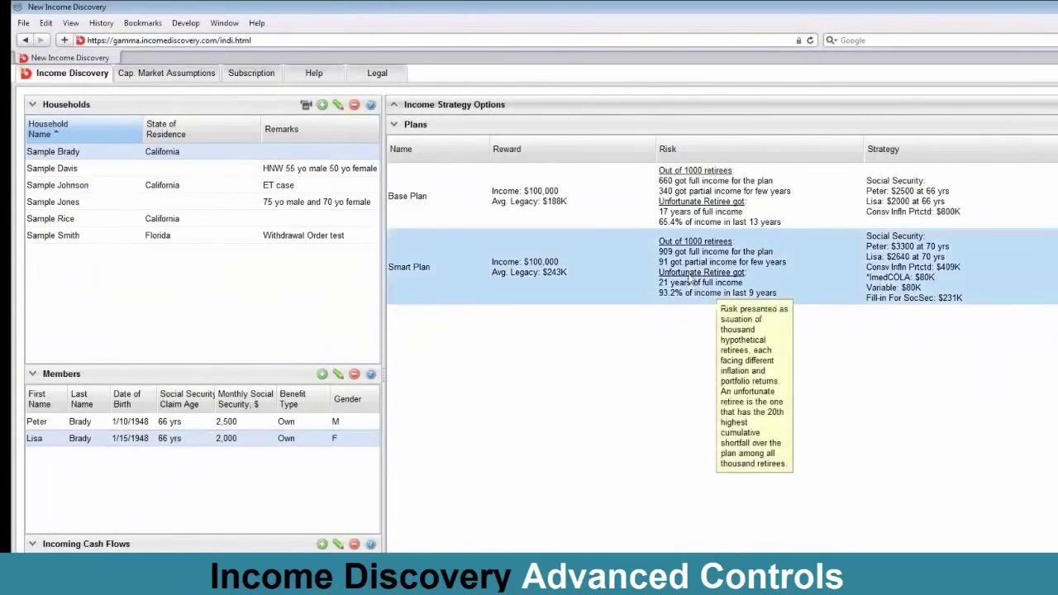
pyautogui.doubleClick(943, 287)
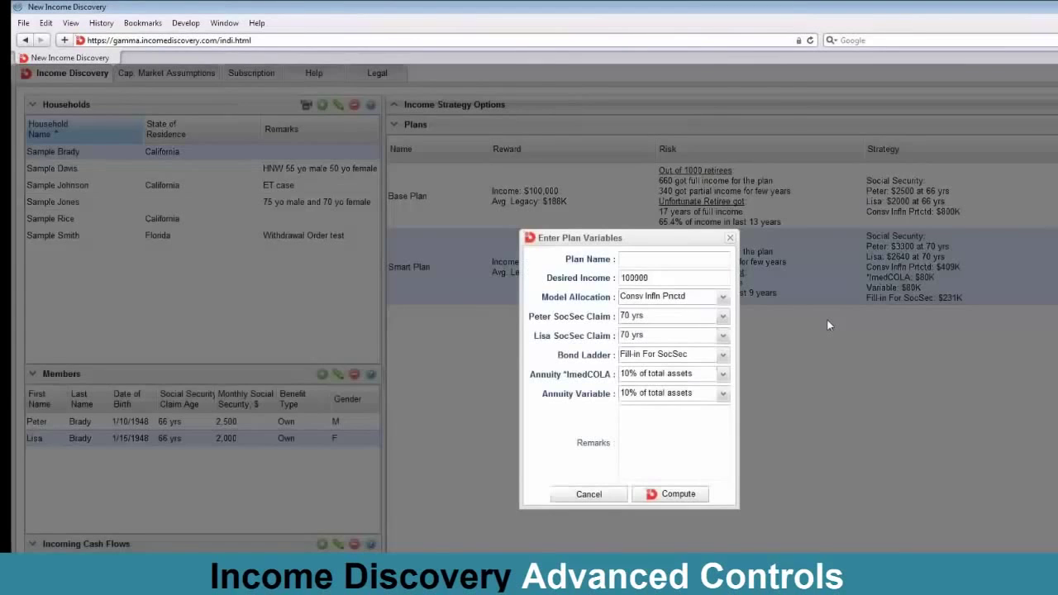
pyautogui.click(649, 261)
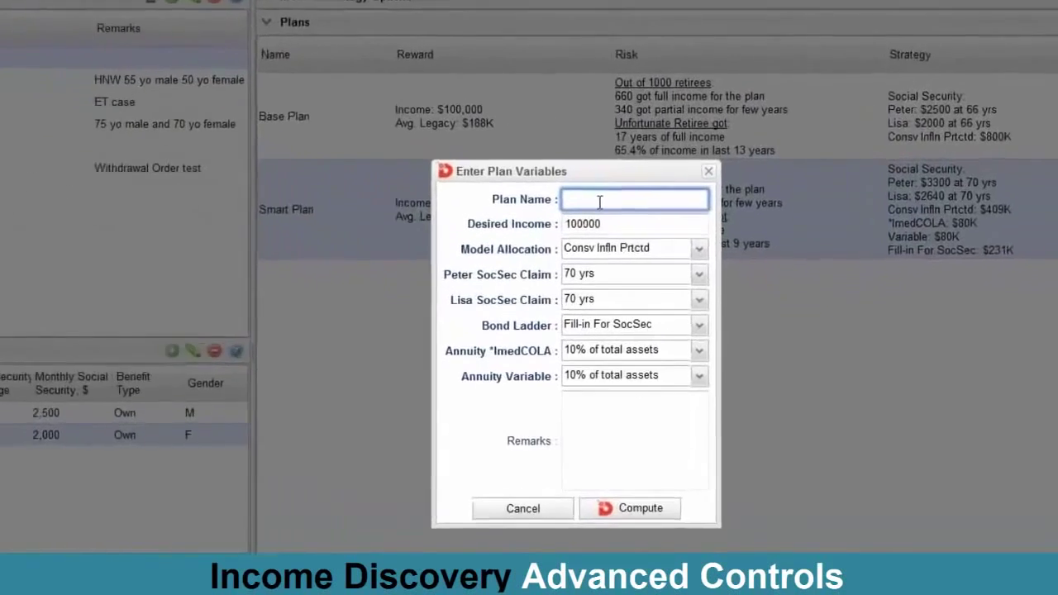
pyautogui.write('More Ir')
pyautogui.write('come')
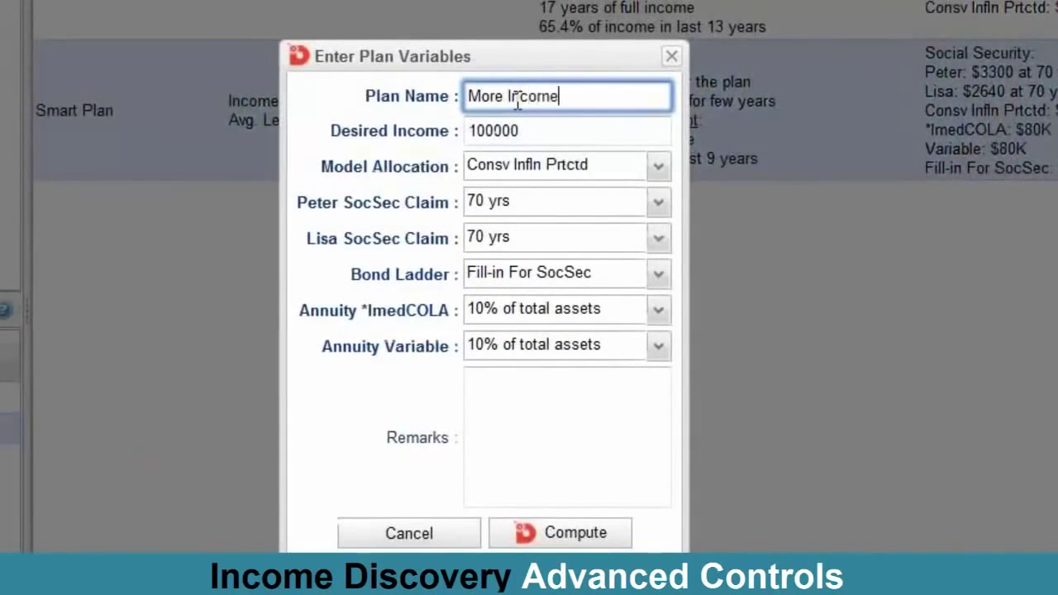
# Set the desired income of the new plan to 103000 and compute it.
pyautogui.click(486, 130)
pyautogui.press('BackSpace')
pyautogui.write('3')
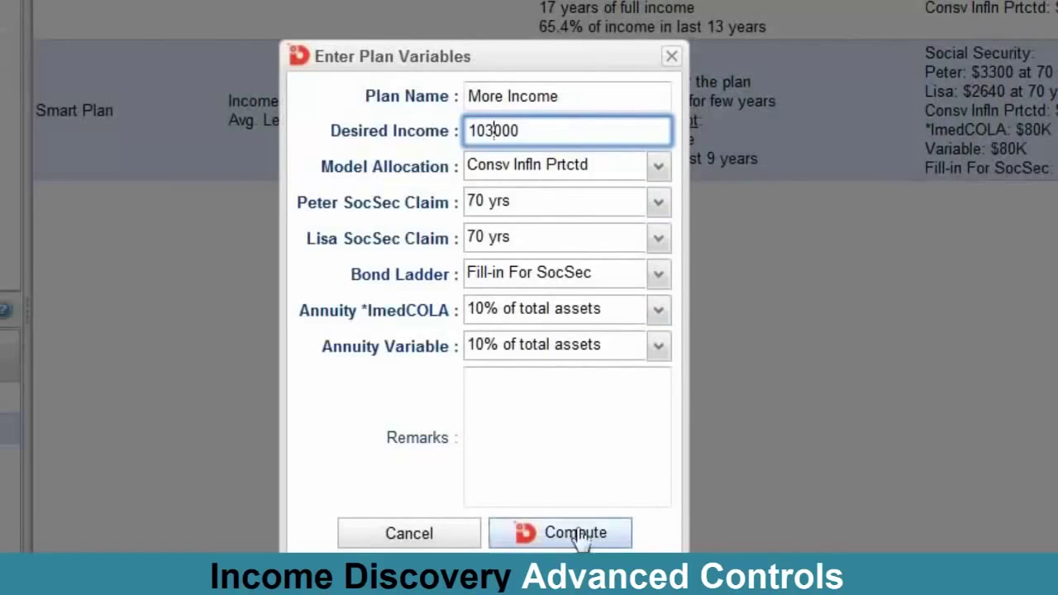
pyautogui.click(526, 541)
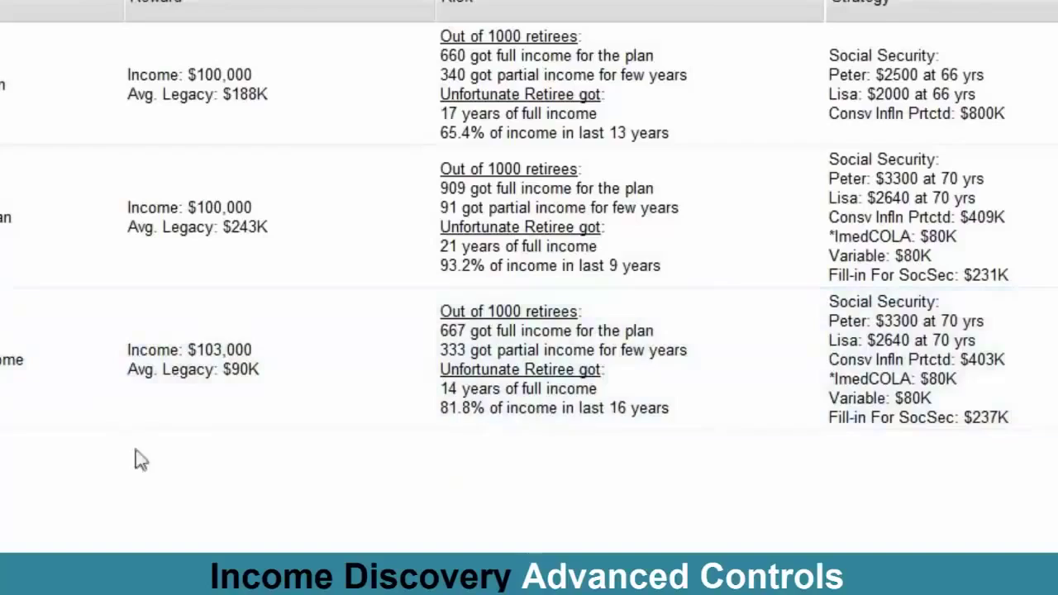
# Examine the Smart Plan's details, covering its bond ladder composition and its real and nominal cash flows.
pyautogui.moveTo(165, 404)
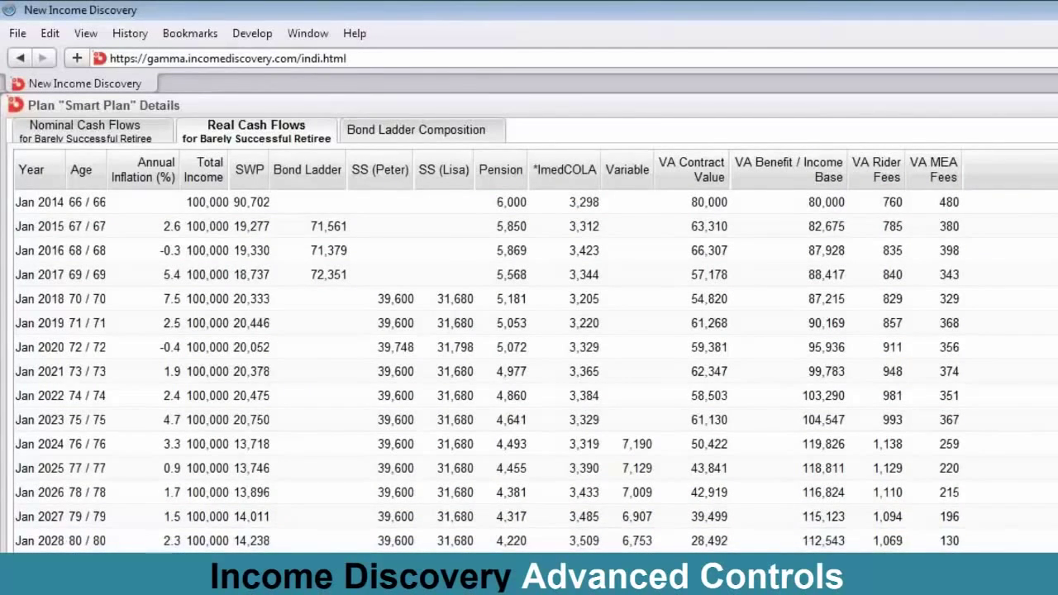
pyautogui.click(445, 139)
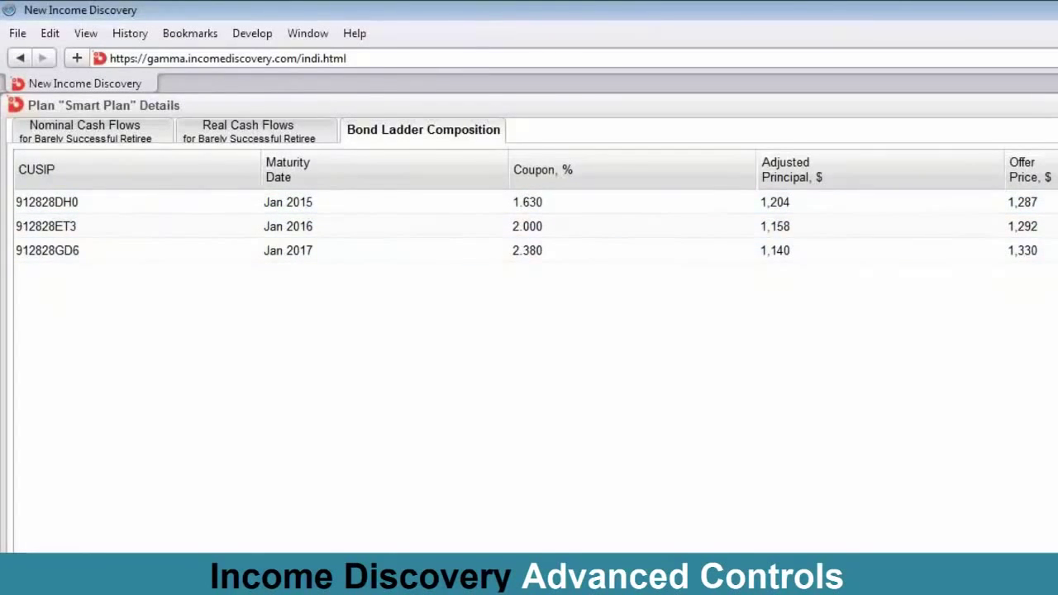
pyautogui.click(271, 135)
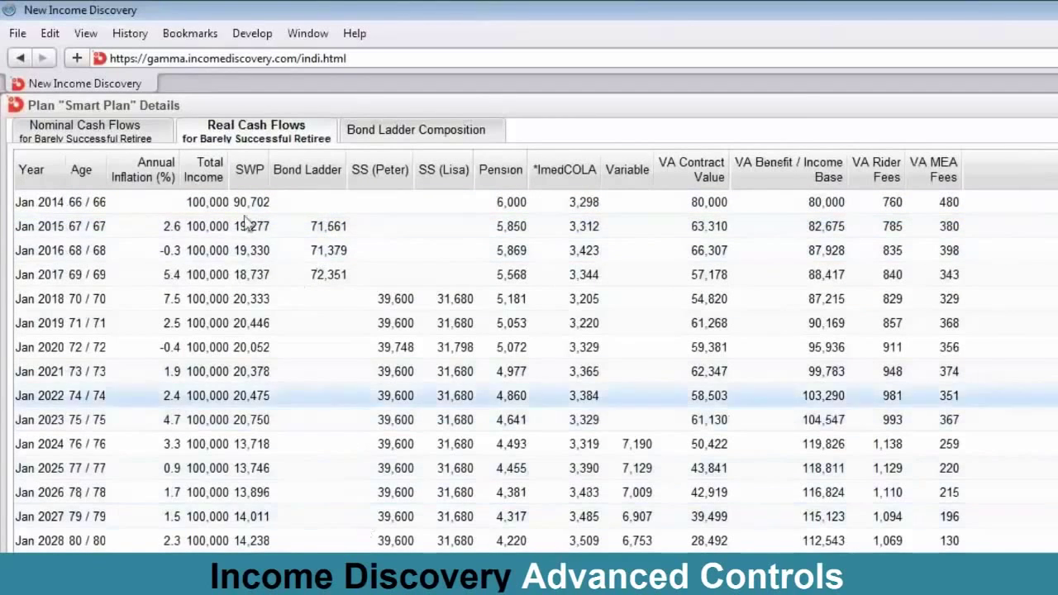
pyautogui.click(107, 135)
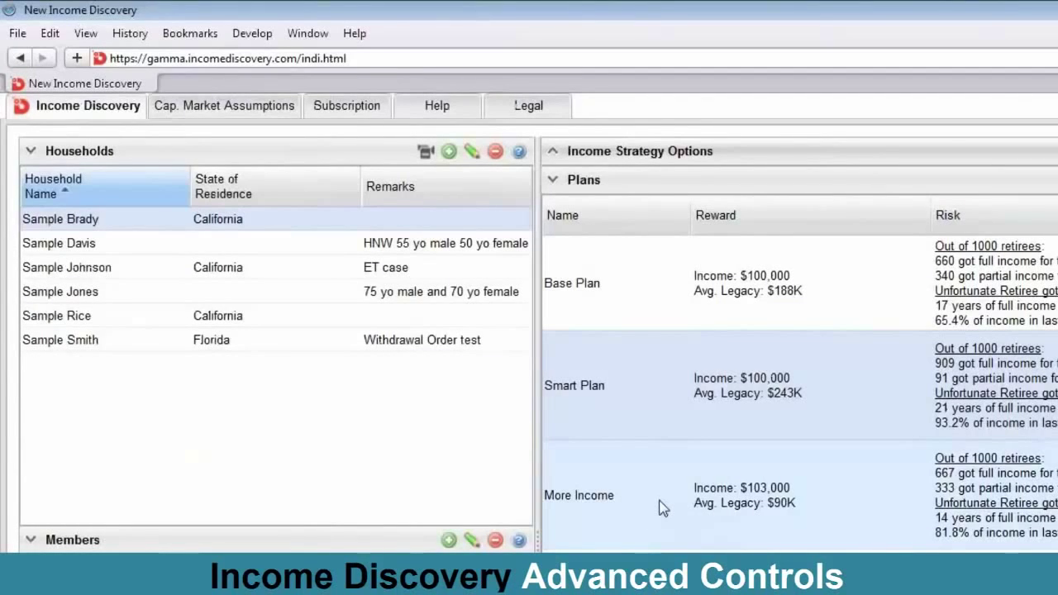
# Reorder the plans so that More Income comes first, Smart Plan second and Base Plan last.
pyautogui.click(660, 506)
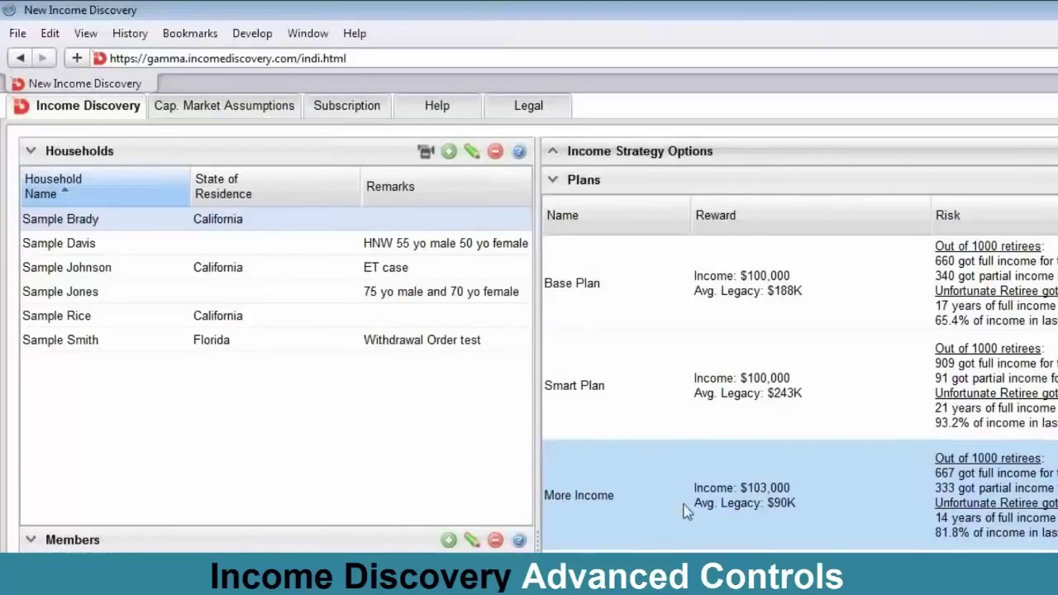
pyautogui.moveTo(679, 481); pyautogui.dragTo(671, 265)
pyautogui.click(669, 514)
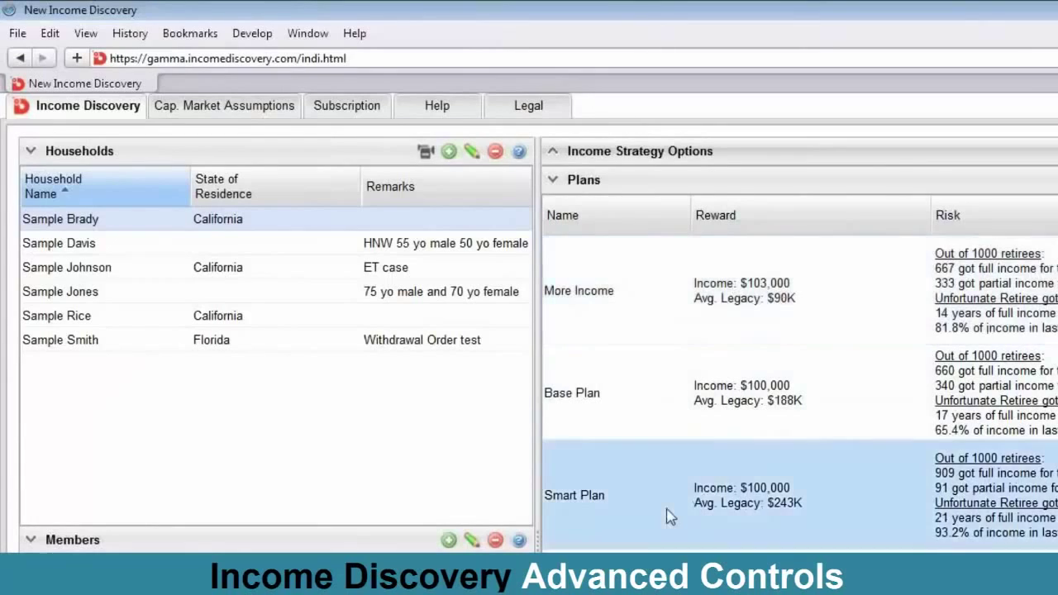
pyautogui.moveTo(672, 463); pyautogui.dragTo(671, 378)
pyautogui.click(662, 514)
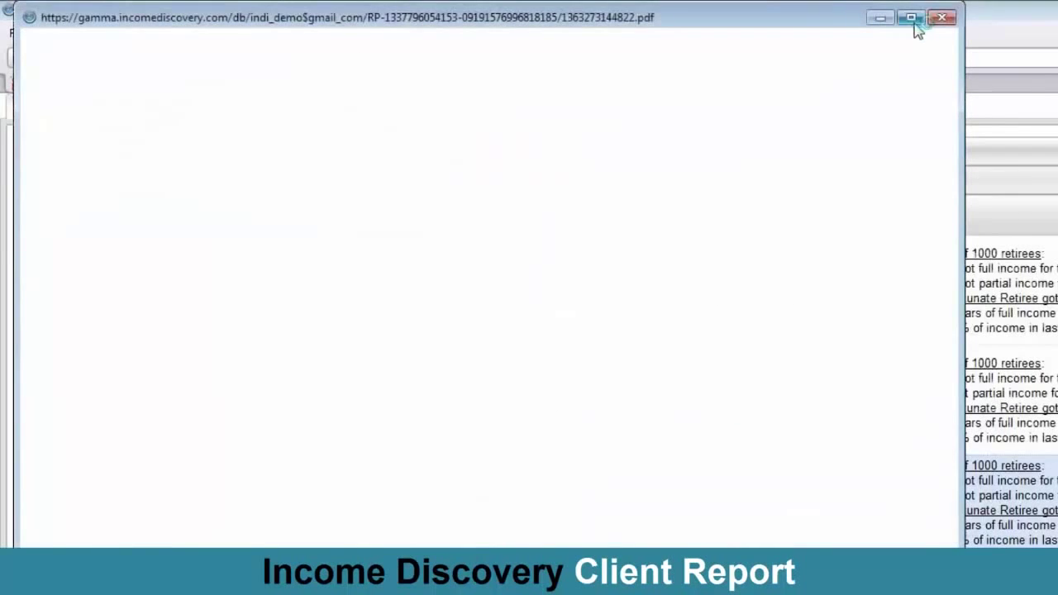
# Maximize the client report's PDF window to read the report.
pyautogui.click(911, 18)
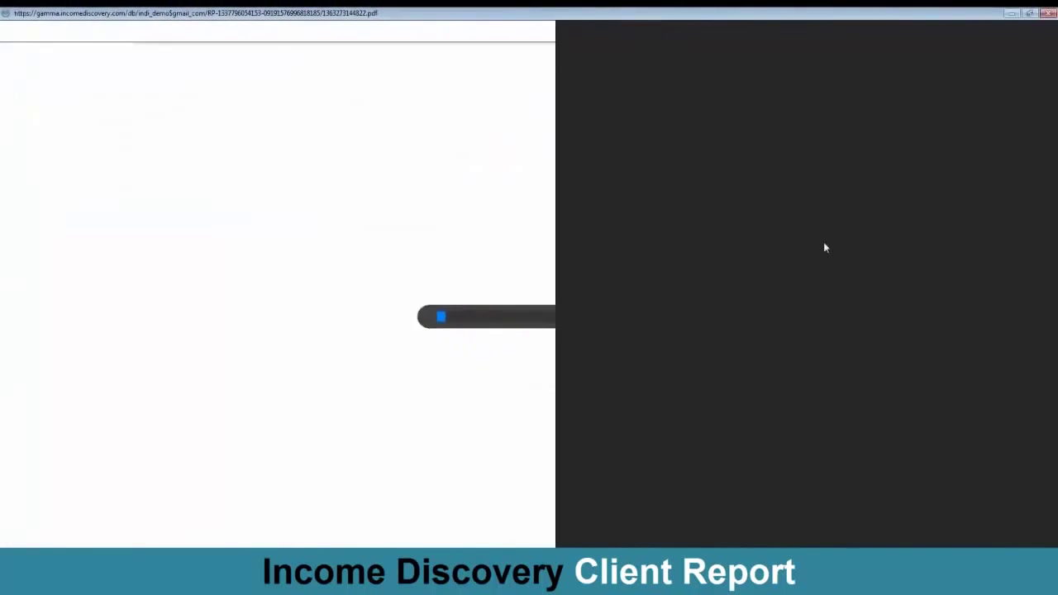